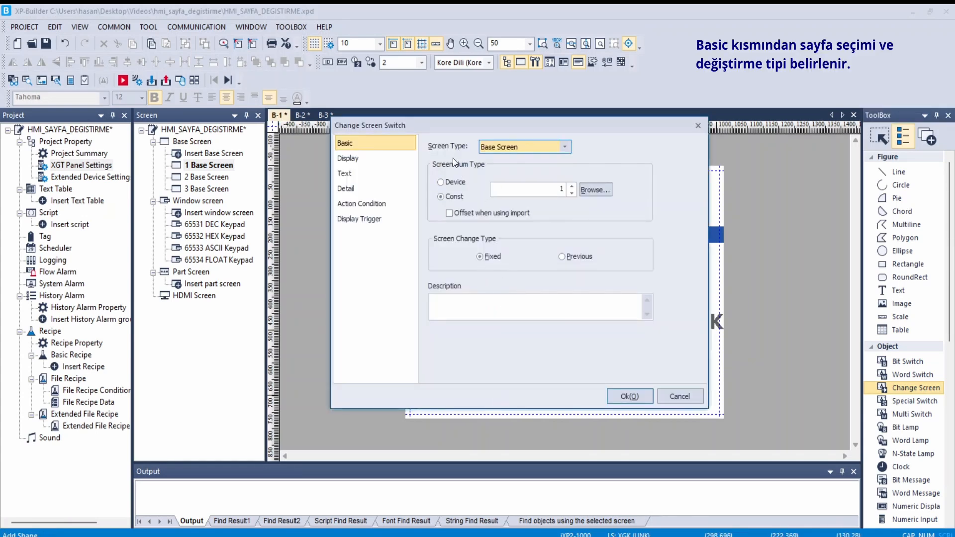
Step: Set the new screen-change switch on base screen 1 to open constant base screen number 2
click(565, 146)
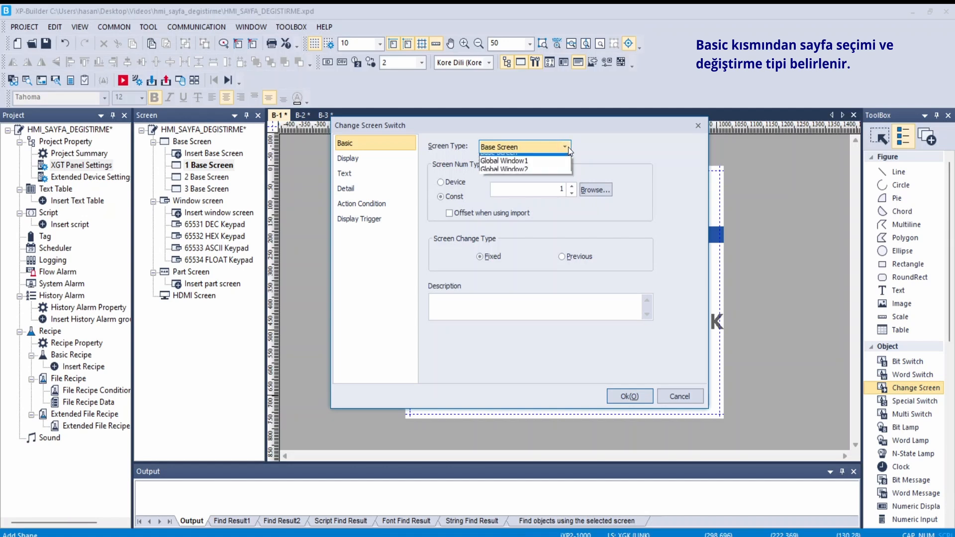
click(547, 160)
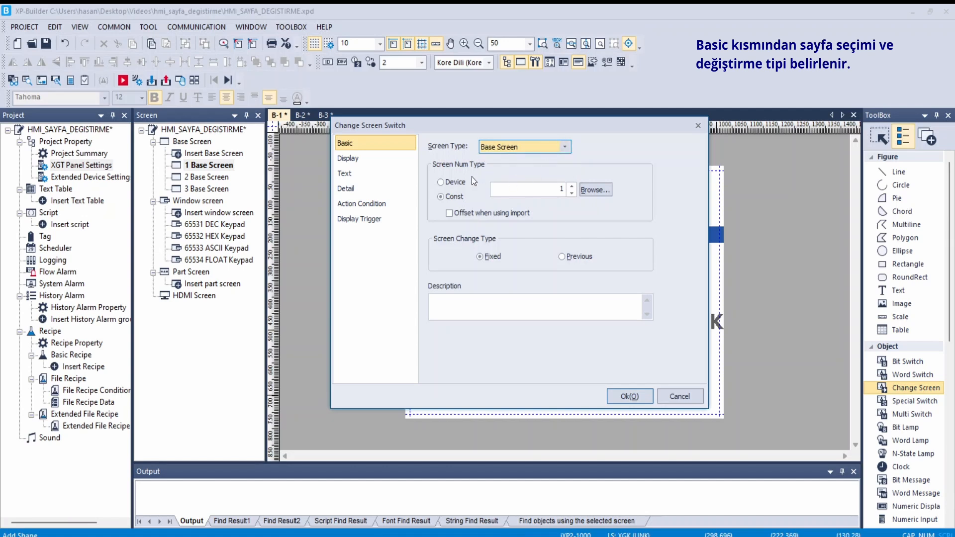
click(572, 190)
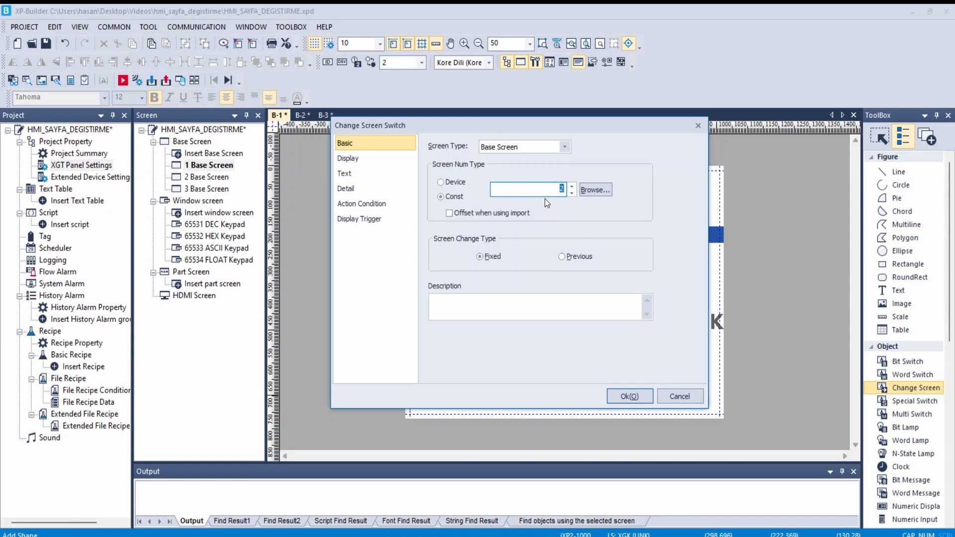
Step: Enable the switch's caption and enter "SONRAKİ SAYFA" as its Off-state text
click(365, 159)
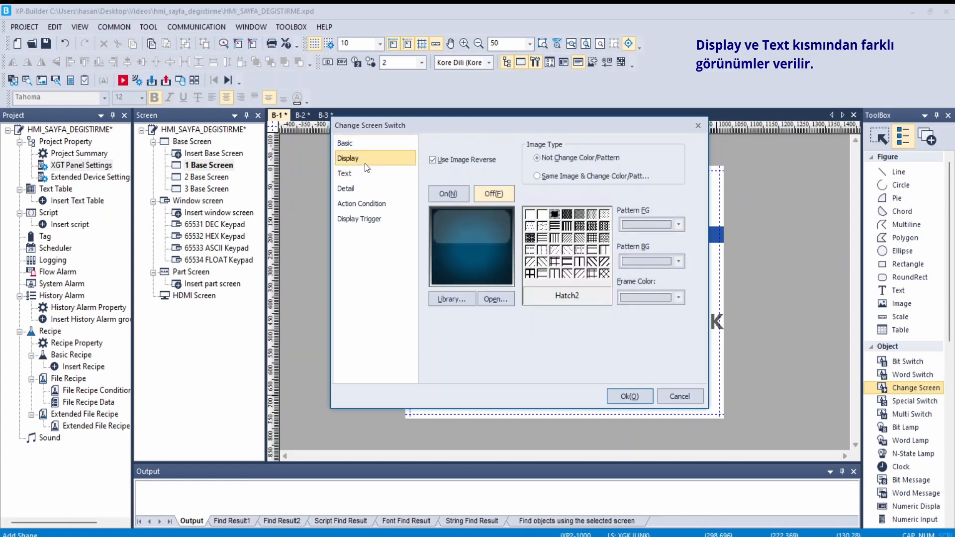
click(365, 169)
click(432, 145)
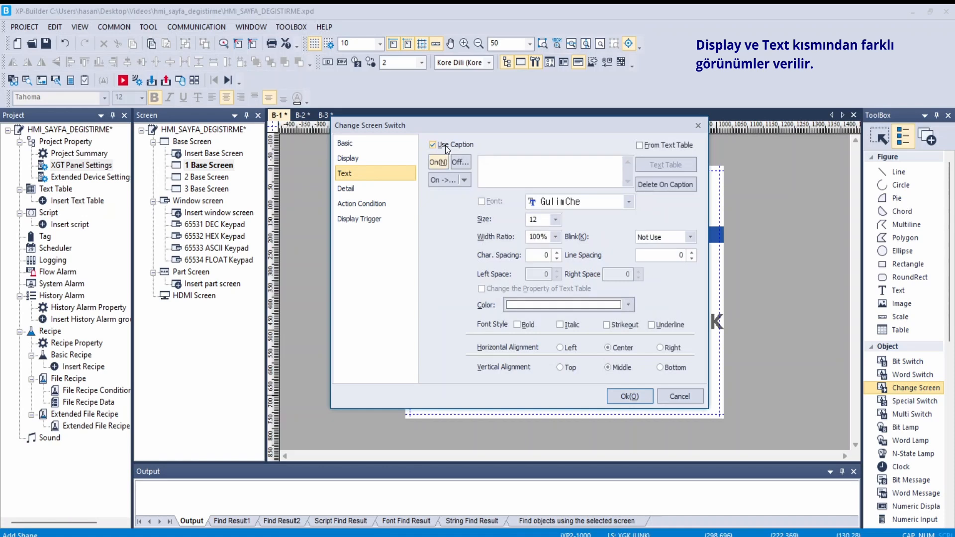
click(460, 162)
click(492, 159)
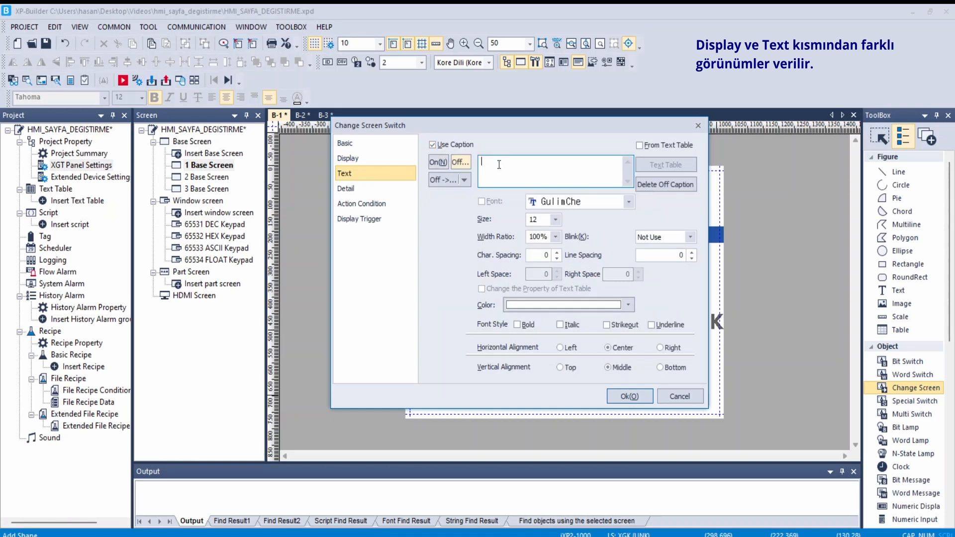
text(SONRAKİ SAYFA)
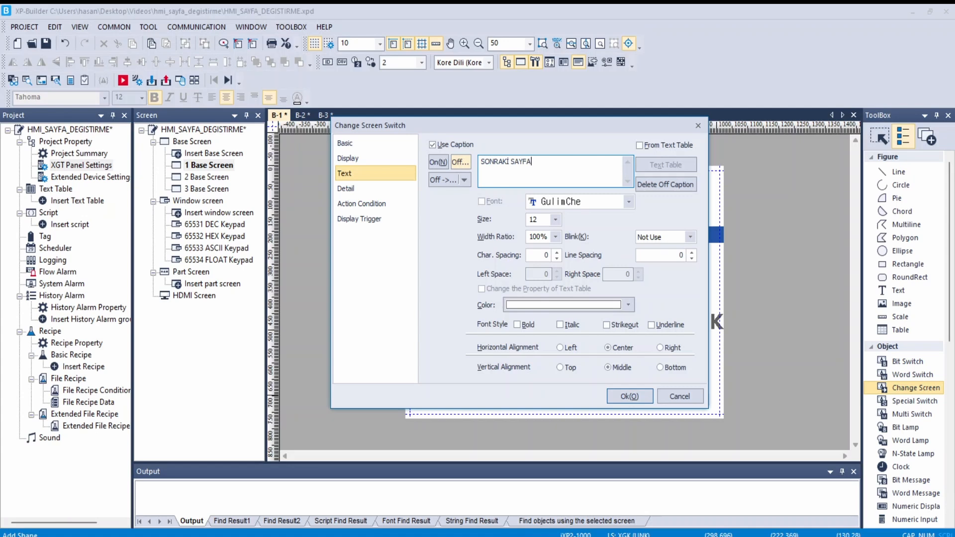
Step: Format the "SONRAKİ SAYFA" caption as size 24 bold and accept the switch settings
click(554, 220)
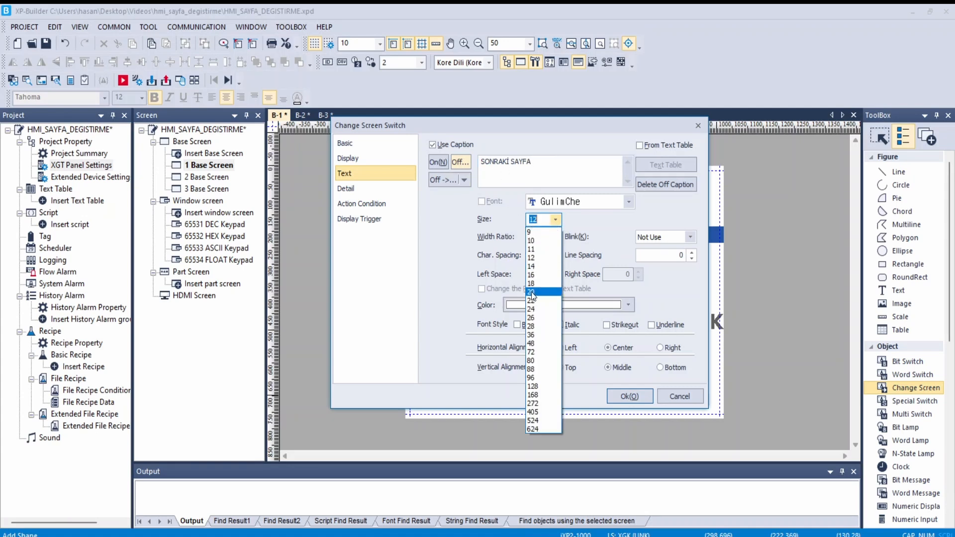
click(533, 309)
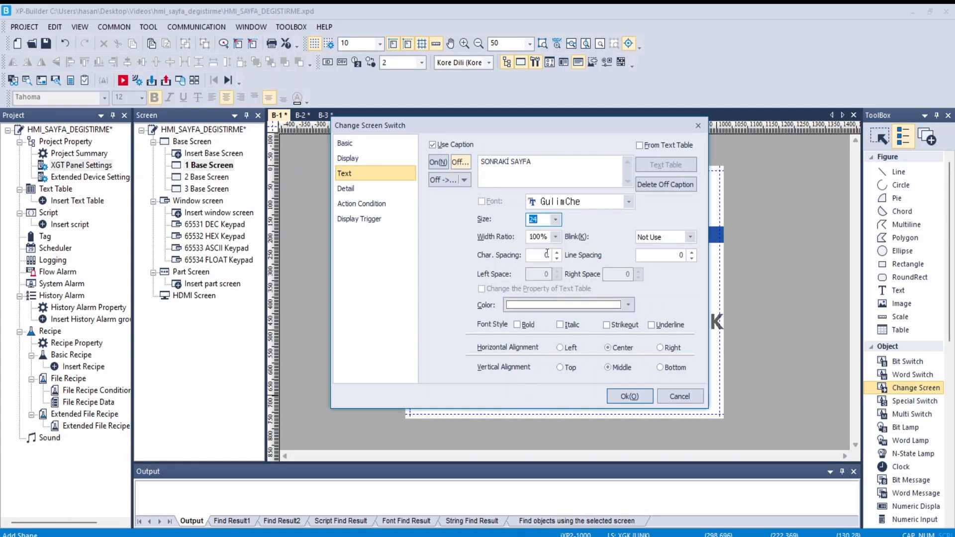
click(527, 325)
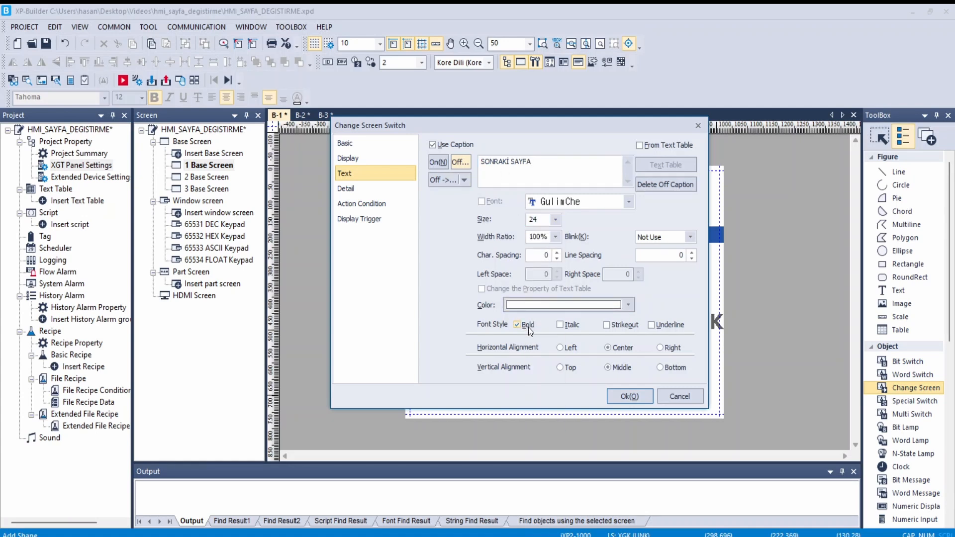
click(622, 396)
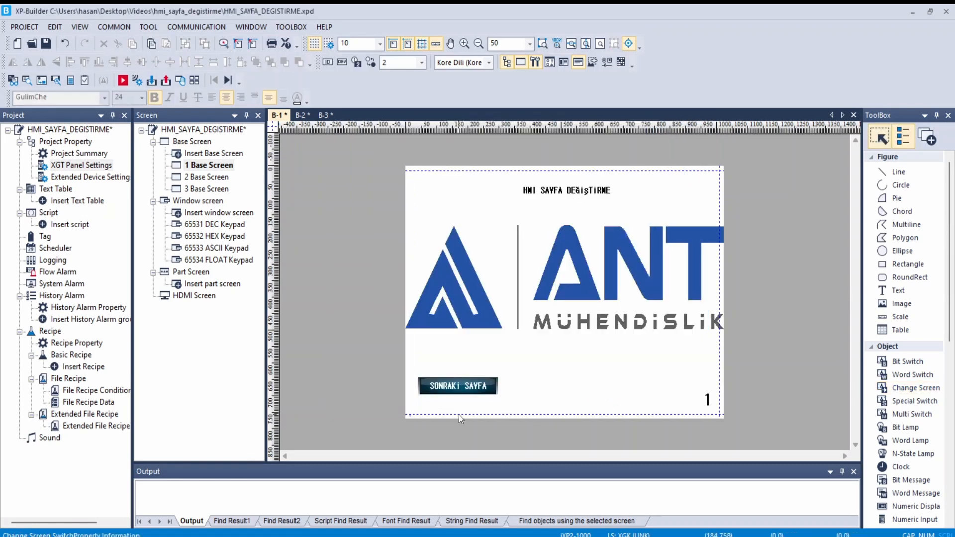
Step: Open base screen 2 and draw a Change Screen switch near the page's lower-left corner, targeting base screen number 3
double_click(214, 176)
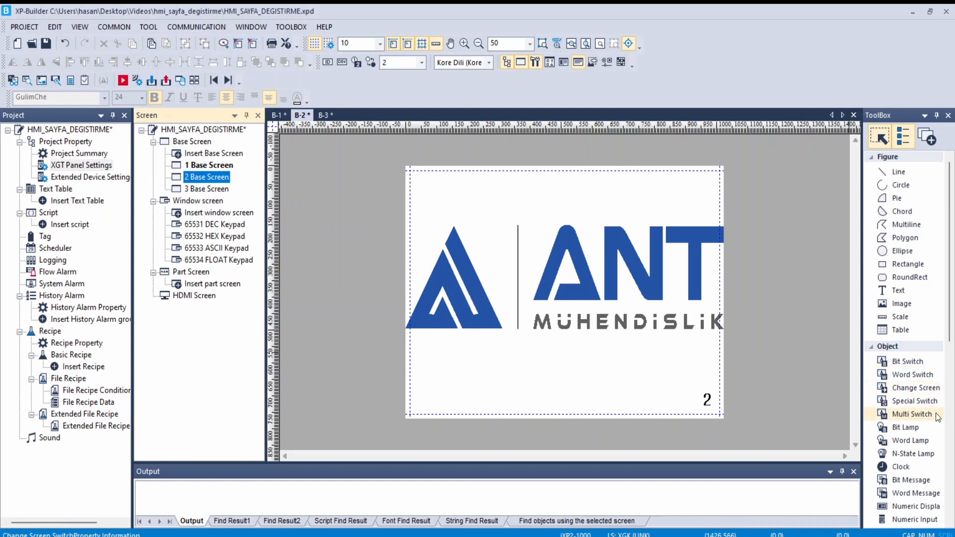
click(918, 388)
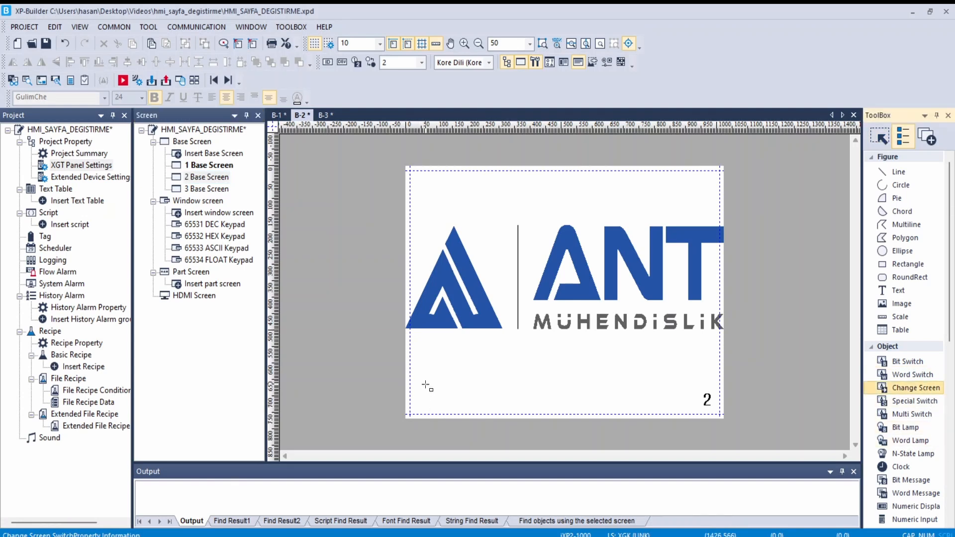
drag(414, 379, 488, 396)
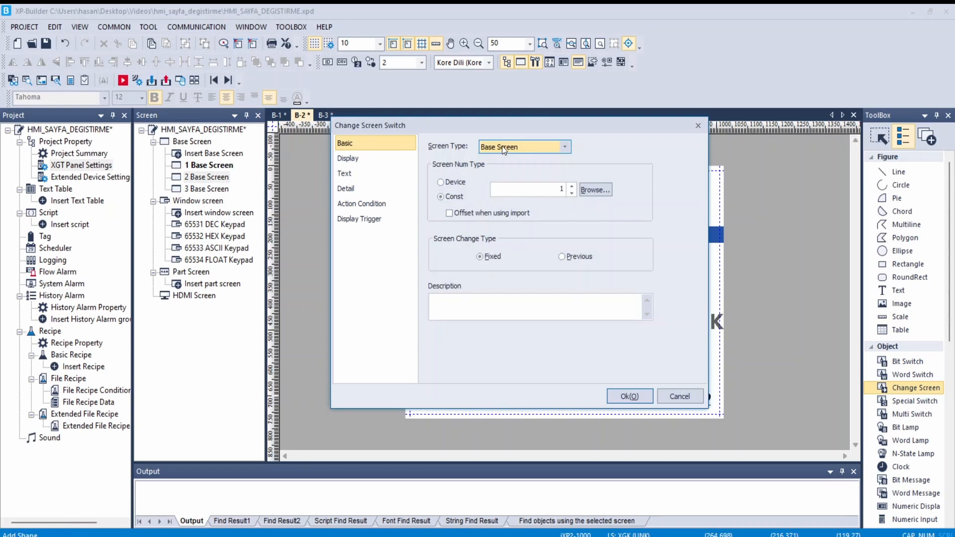
click(572, 189)
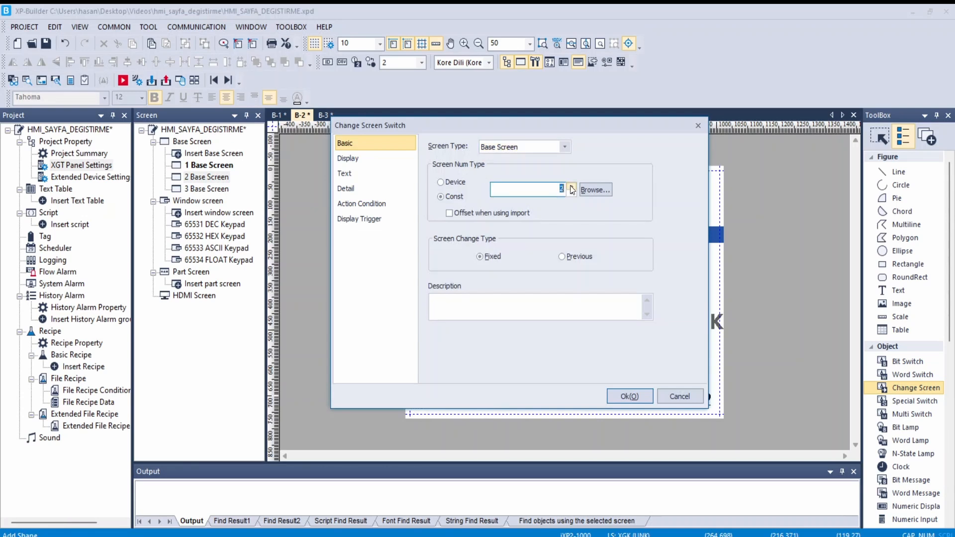
Step: Enable the caption on base screen 2's switch and enter "SONRAKİ SAYFA" as the Off-state text
click(359, 174)
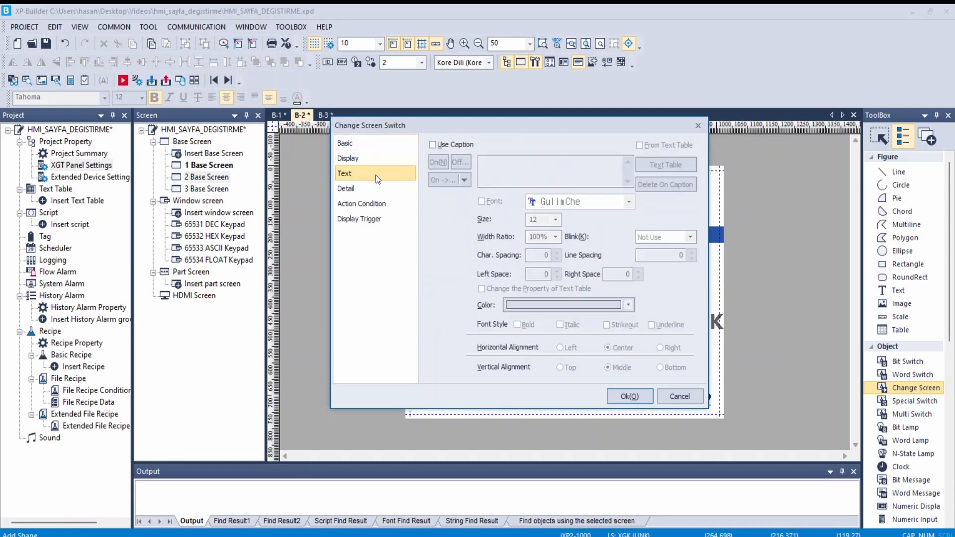
click(455, 144)
click(467, 160)
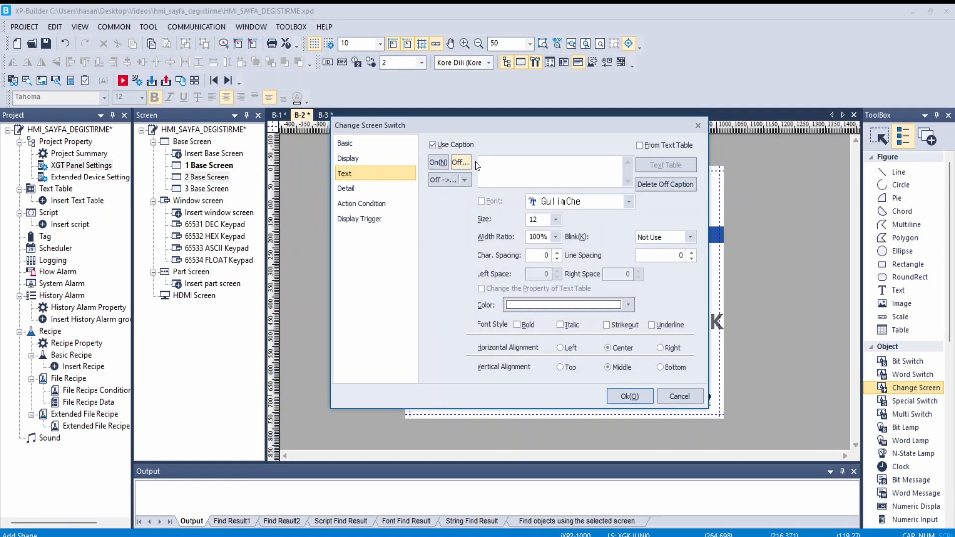
click(503, 167)
text(SONR)
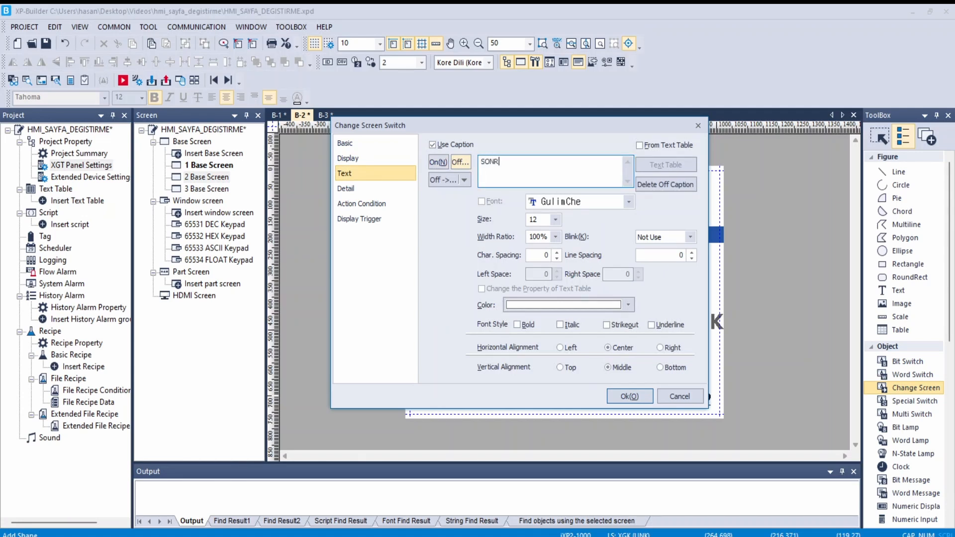
text(AKİ SAYFA)
Step: Set the caption size of base screen 2's switch to 24 and accept its settings
click(556, 222)
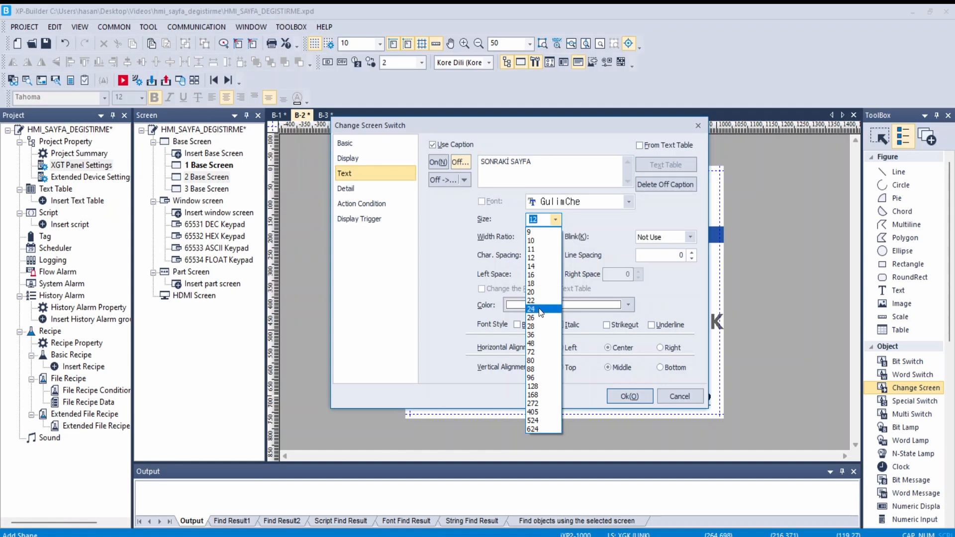
click(538, 309)
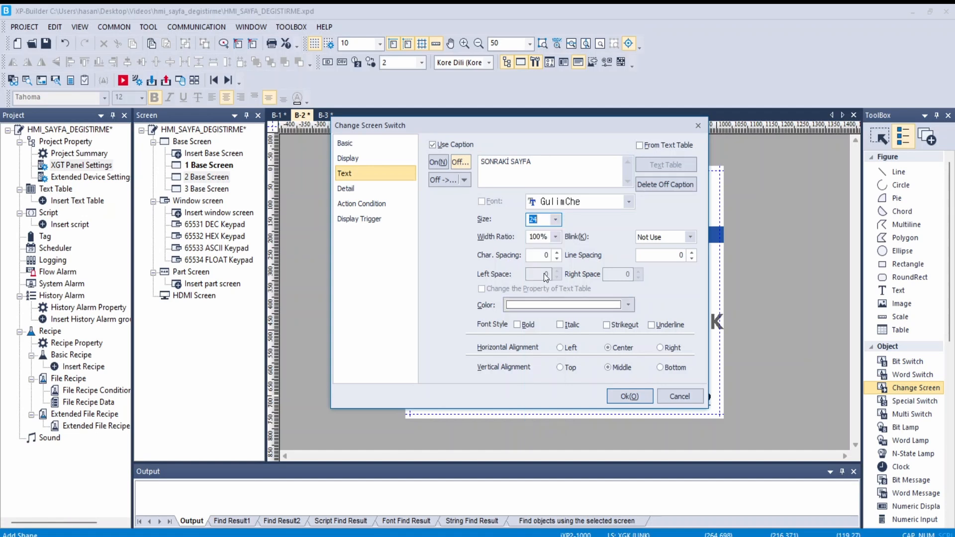
click(620, 398)
click(497, 386)
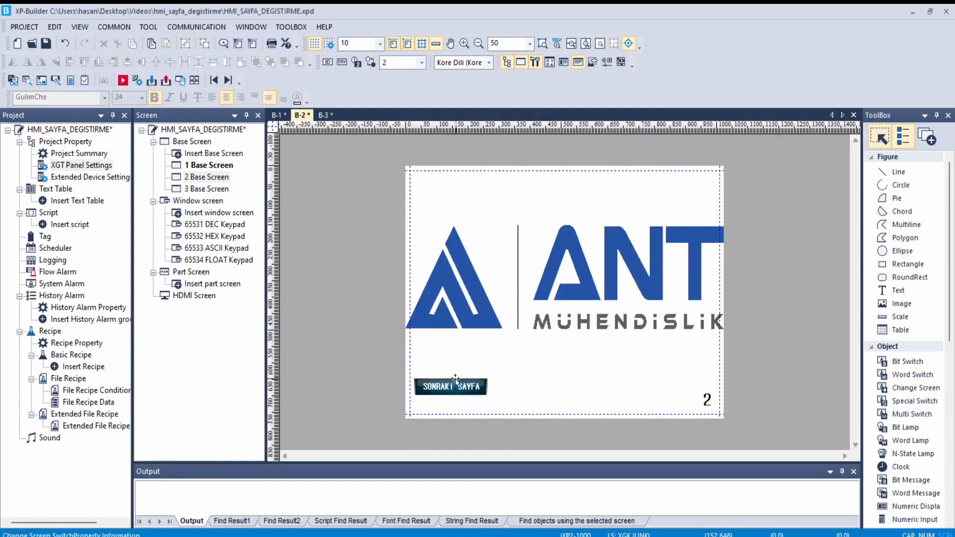
Step: Open base screen 3 and draw a Change Screen switch near the page's lower-left corner, keeping base screen number 1 as target
double_click(211, 190)
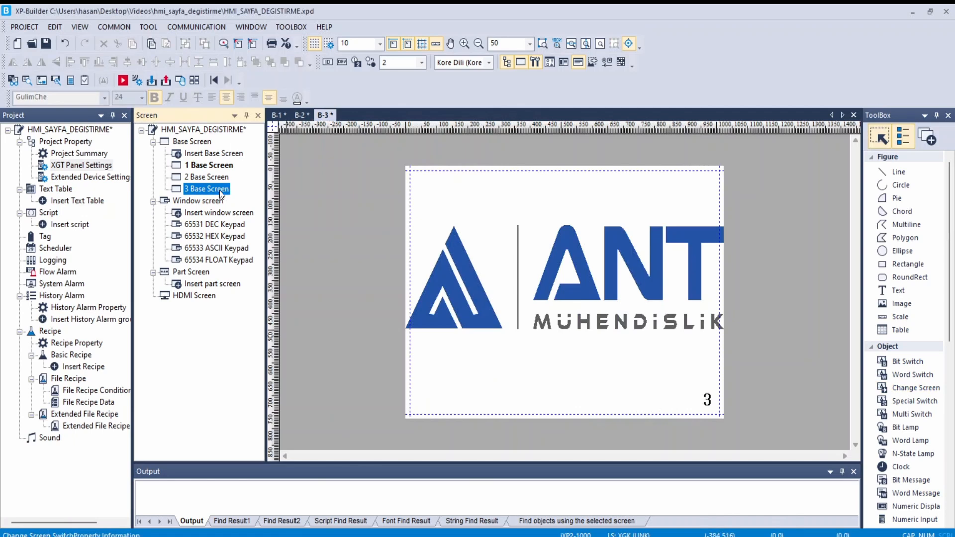
click(437, 384)
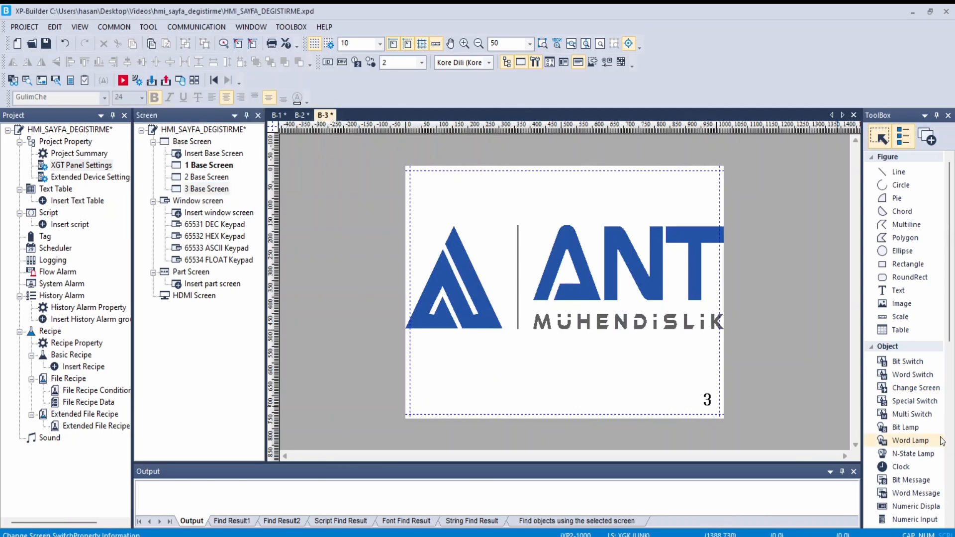
click(914, 388)
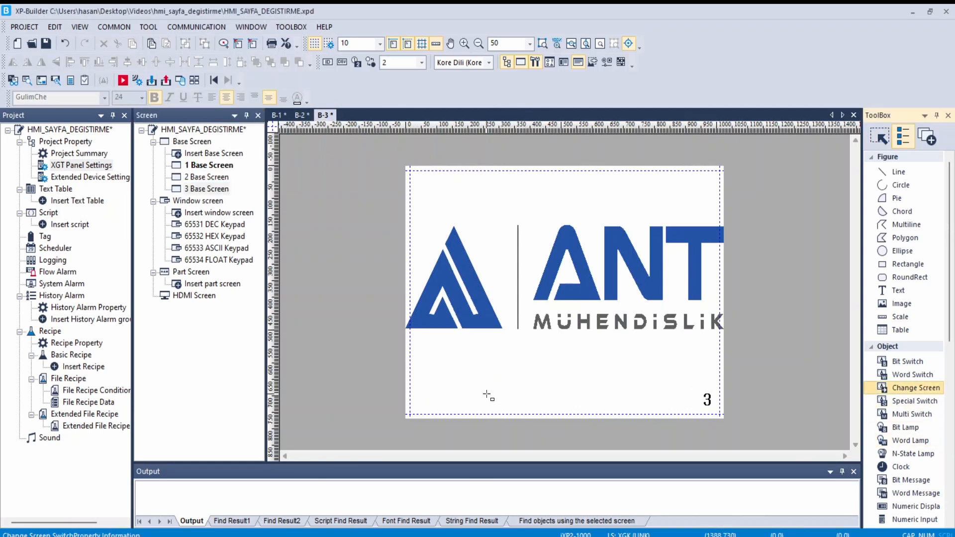
drag(412, 385, 478, 408)
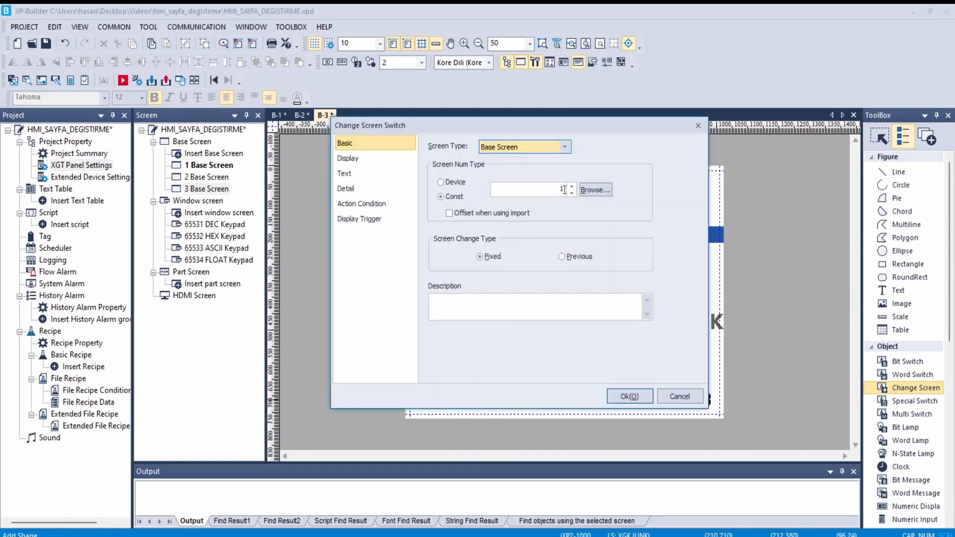
Step: Enable the caption on base screen 3's switch and enter "ANA SAYFA" as the Off-state text
click(372, 172)
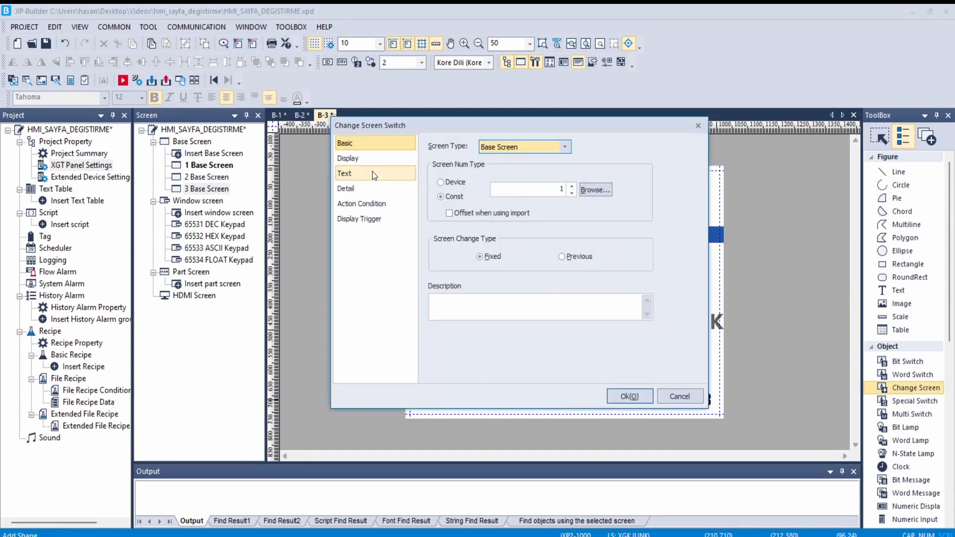
click(448, 145)
click(490, 165)
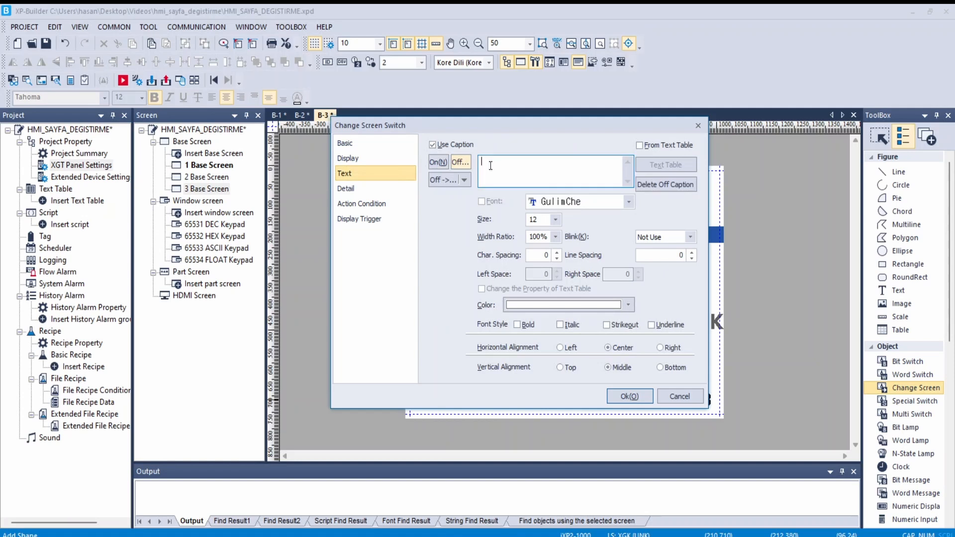
text(ANA SAYFA)
Step: Format the "ANA SAYFA" caption as size 24 bold, accept the switch settings and deselect the switch
click(555, 220)
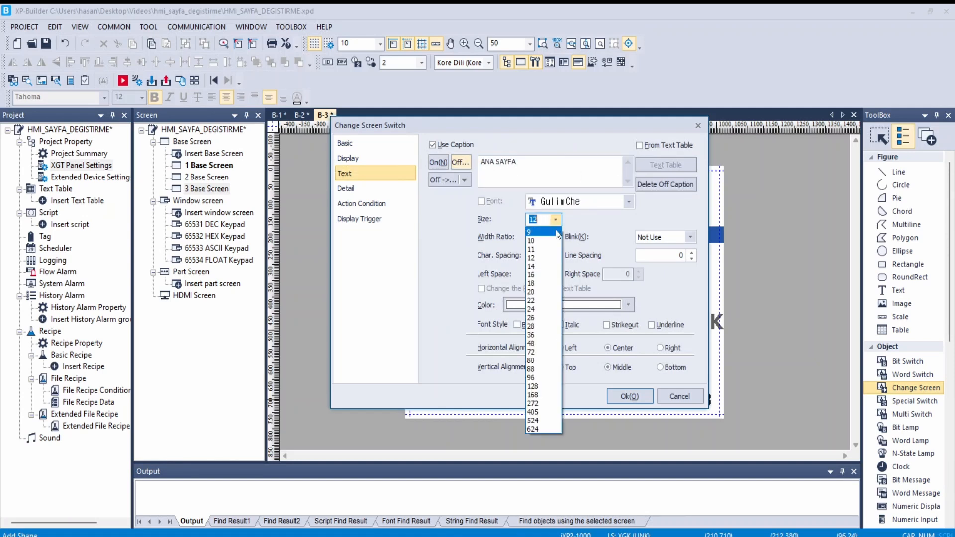
click(539, 309)
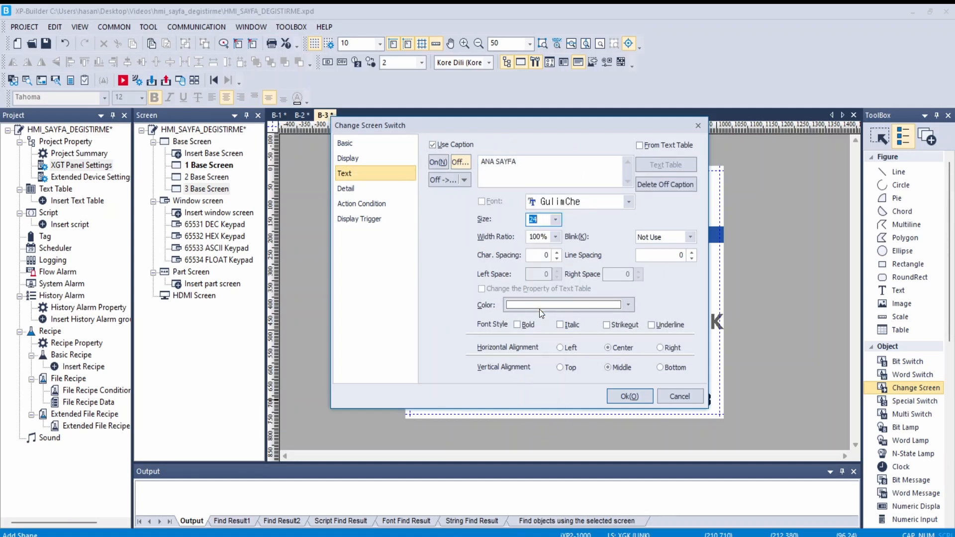
click(517, 325)
click(628, 396)
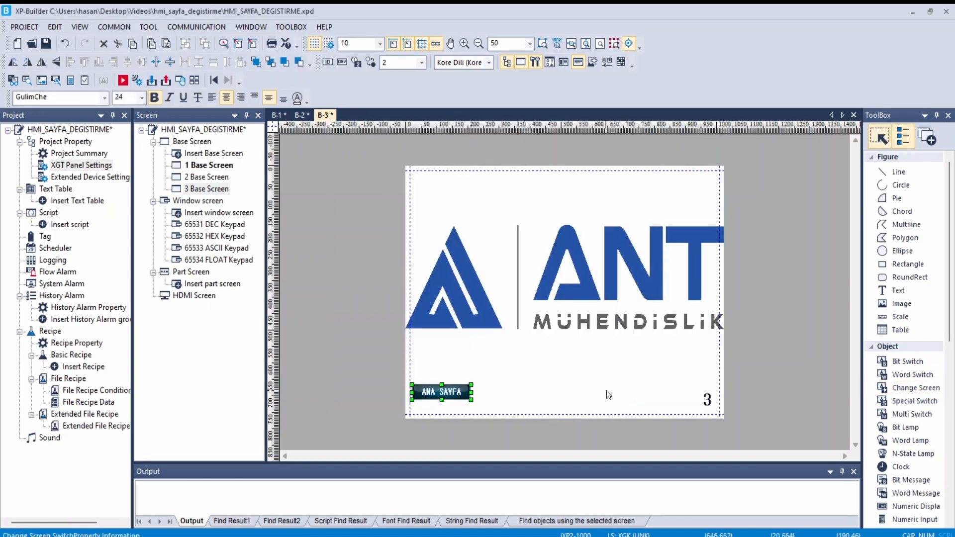
click(607, 390)
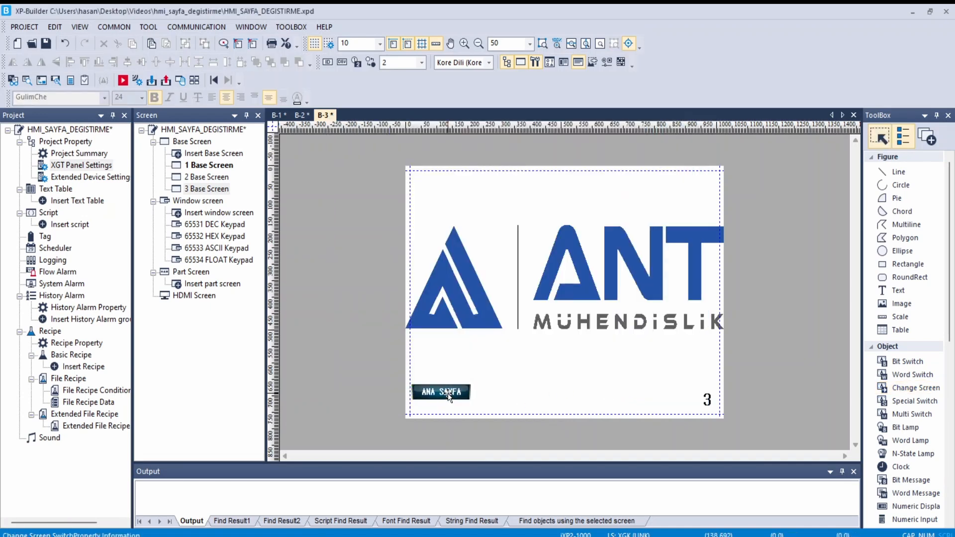
Step: Run the project in the simulator and test the page switches on screens 1, 2 and 3
click(123, 81)
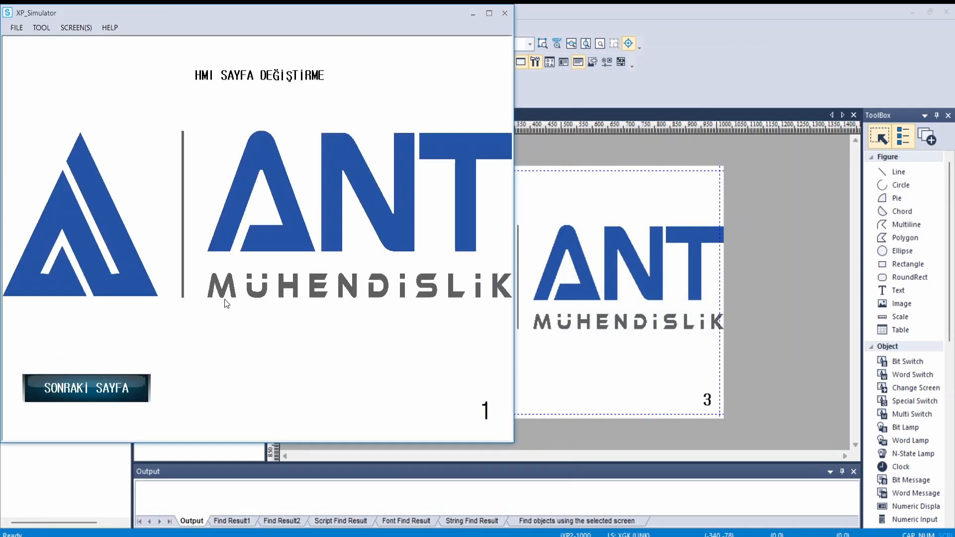
click(111, 389)
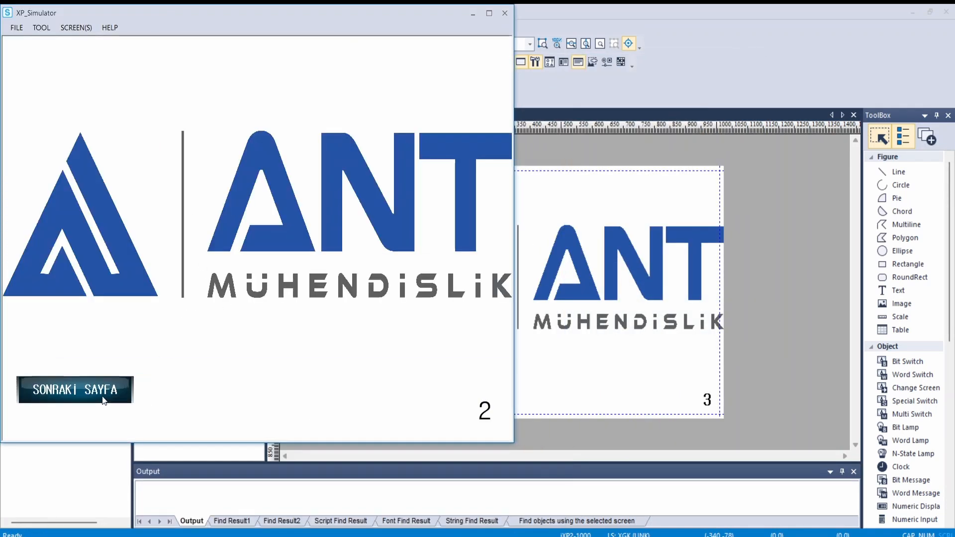
click(100, 395)
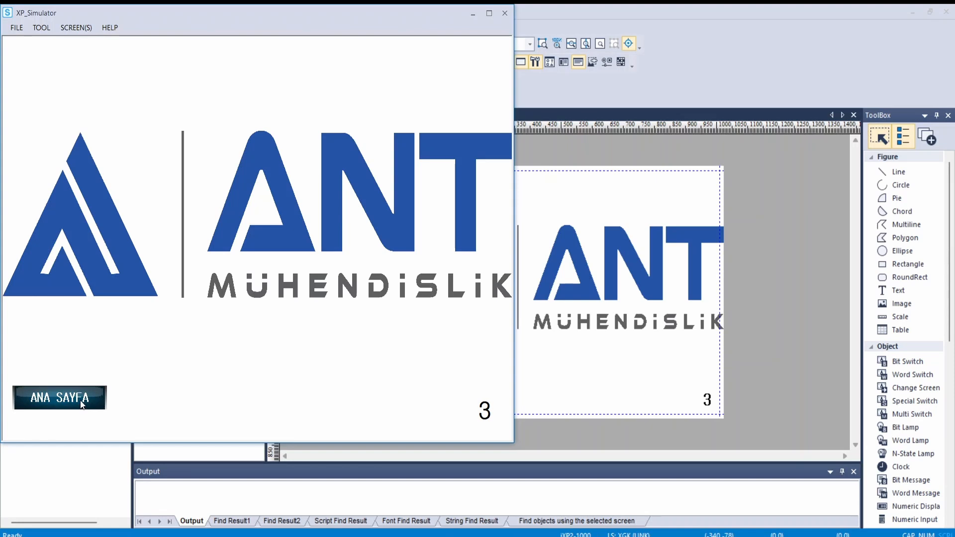
click(82, 404)
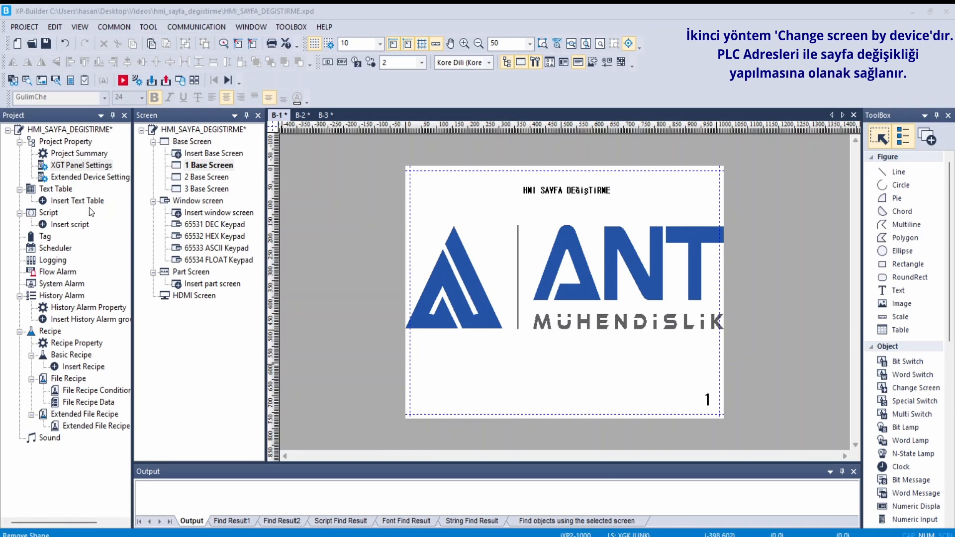
Step: In the XGT panel's screen settings, enable changing screens by device and set the change-to screen number address to D000000
click(81, 165)
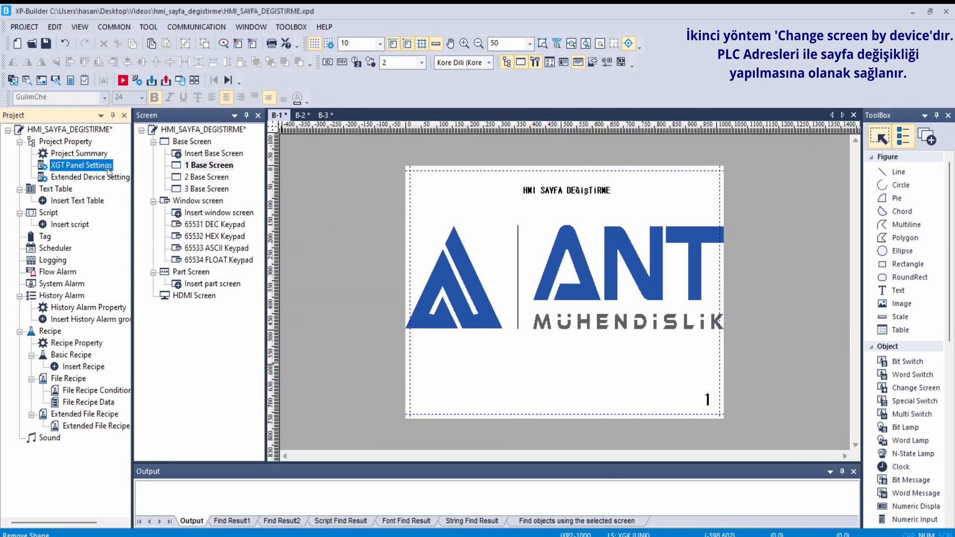
double_click(107, 170)
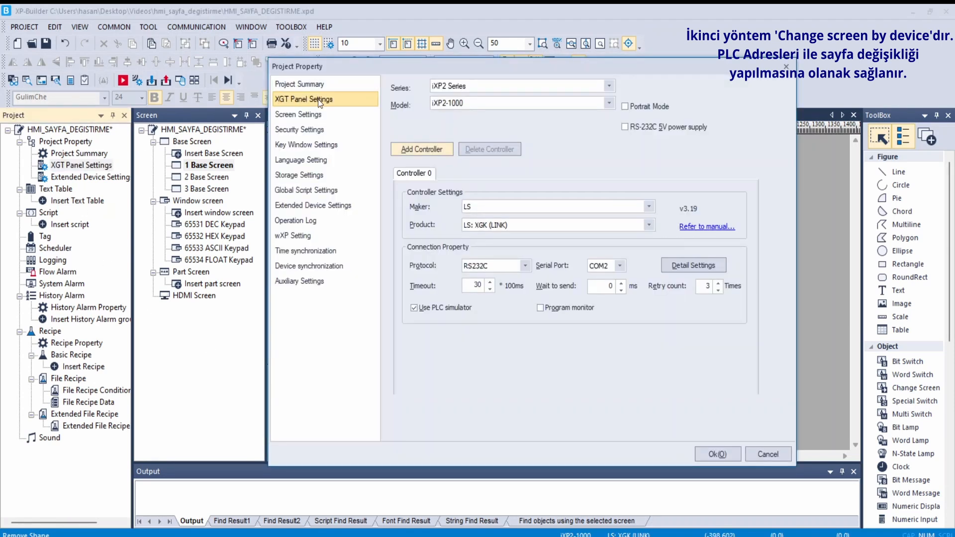
click(335, 116)
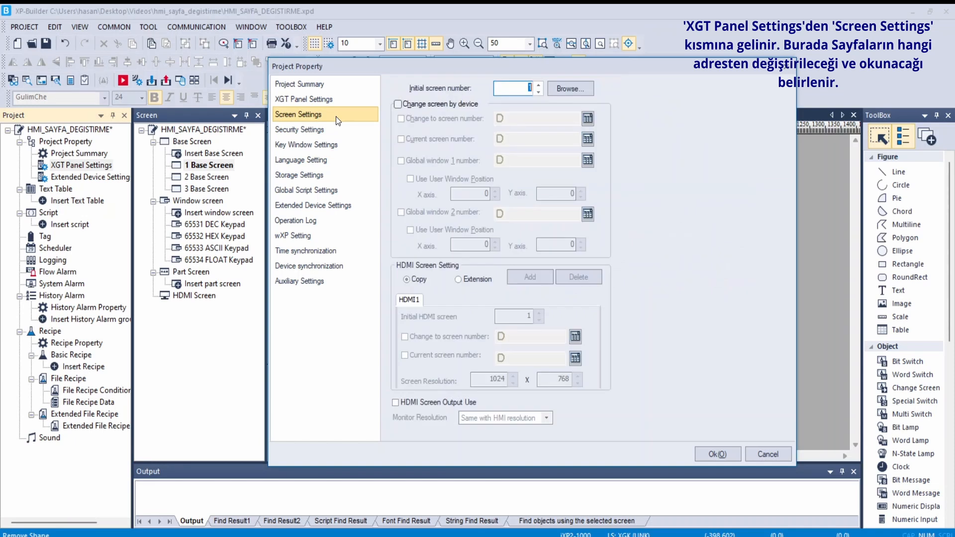
click(398, 105)
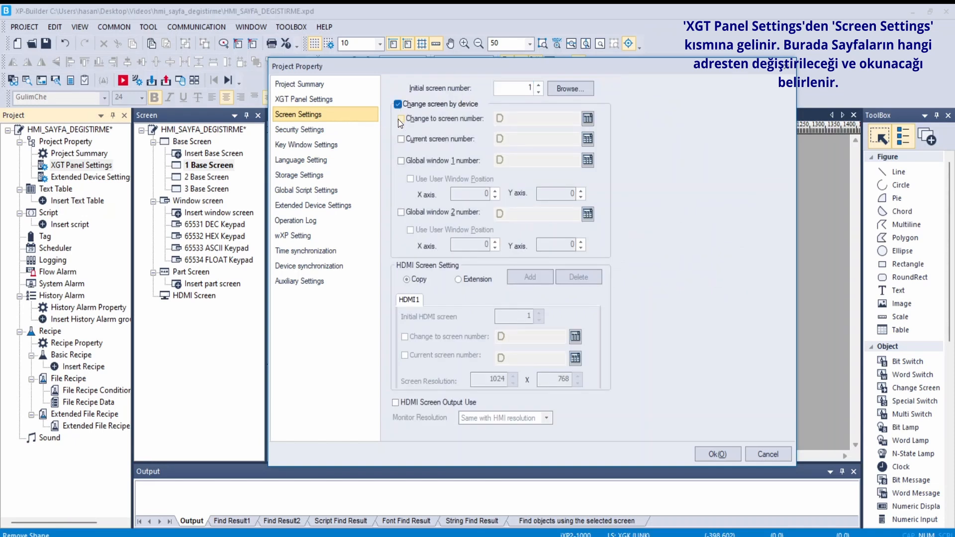
click(400, 119)
click(517, 119)
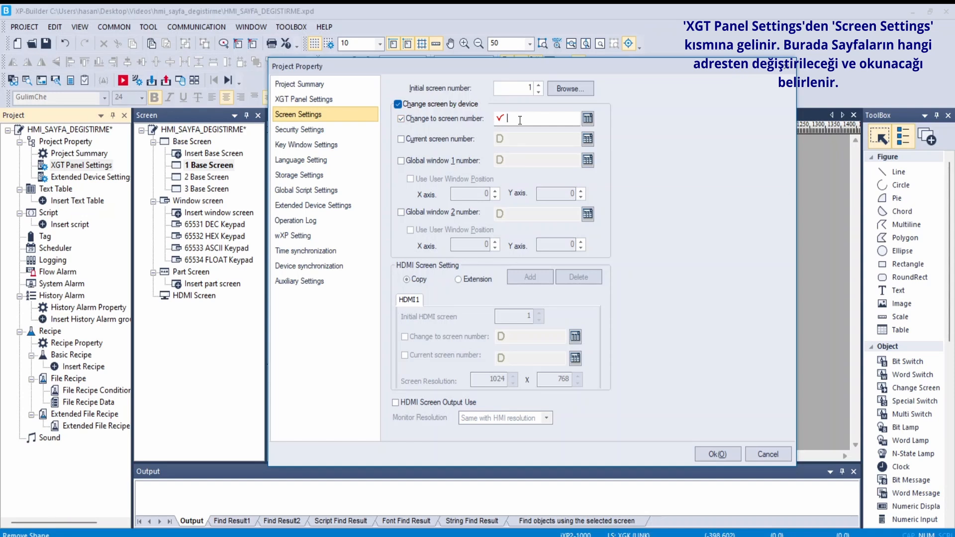
text(d)
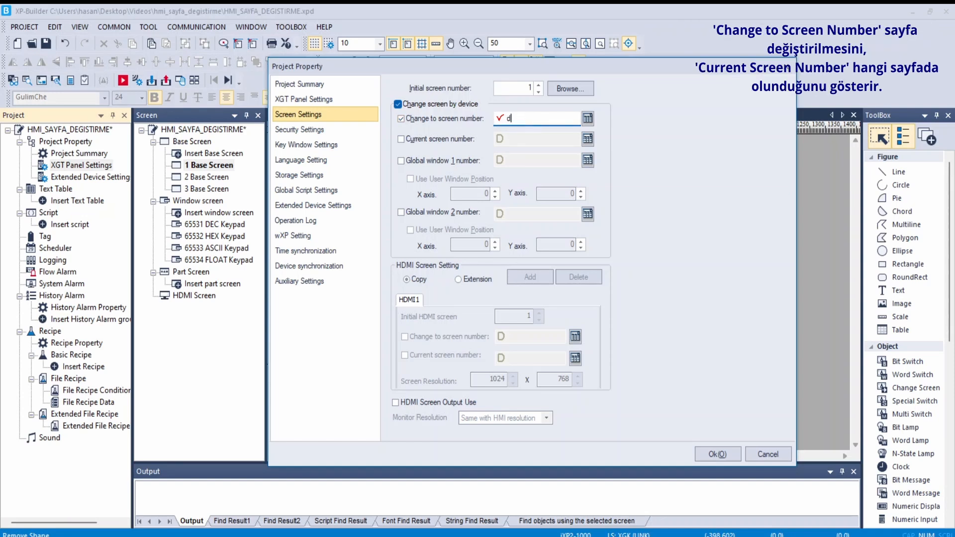
text(000)
key(Tab)
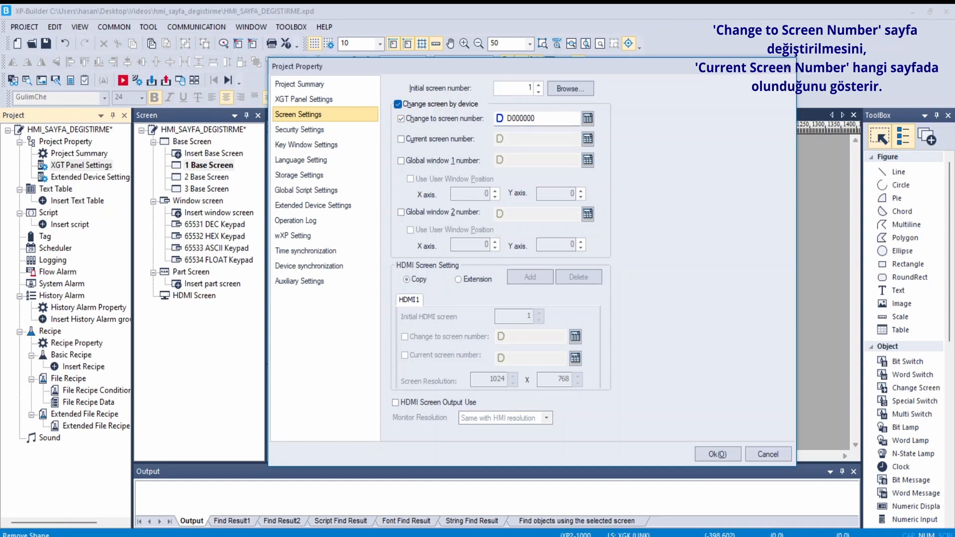
Step: Enable the current screen number device with address D1 and accept the project property settings
click(410, 141)
click(517, 135)
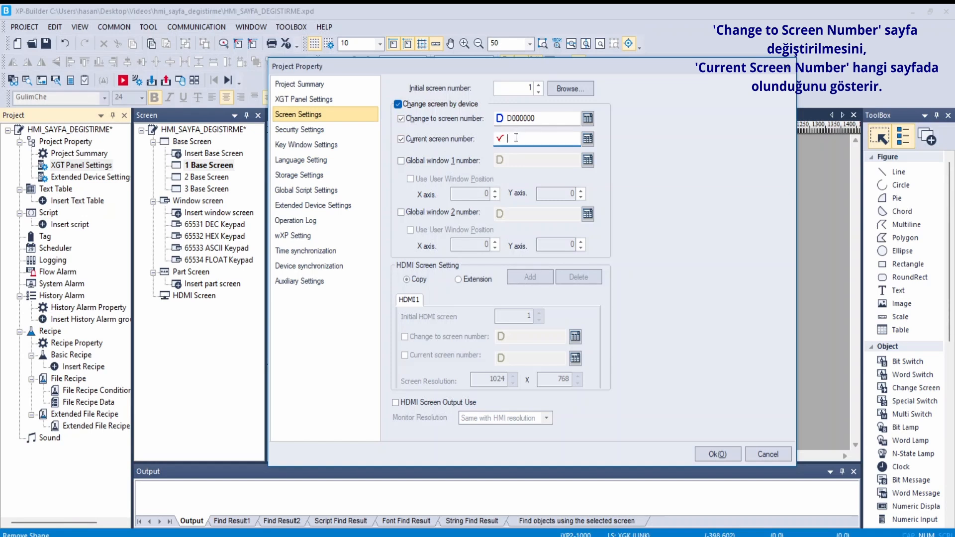
text(1)
key(Tab)
click(722, 454)
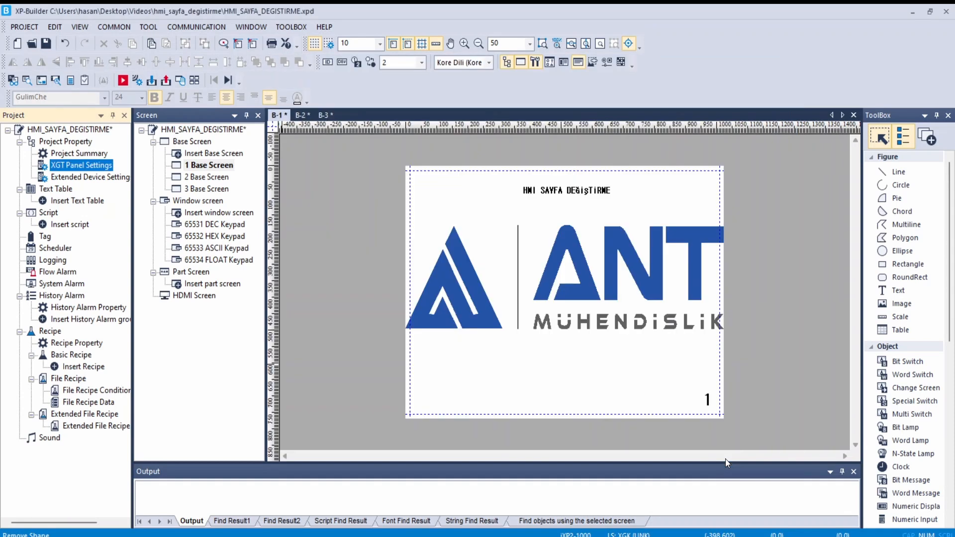
Step: Switch to XG5000 and start a new project named HMI_Sayfa_Degistirme
click(667, 536)
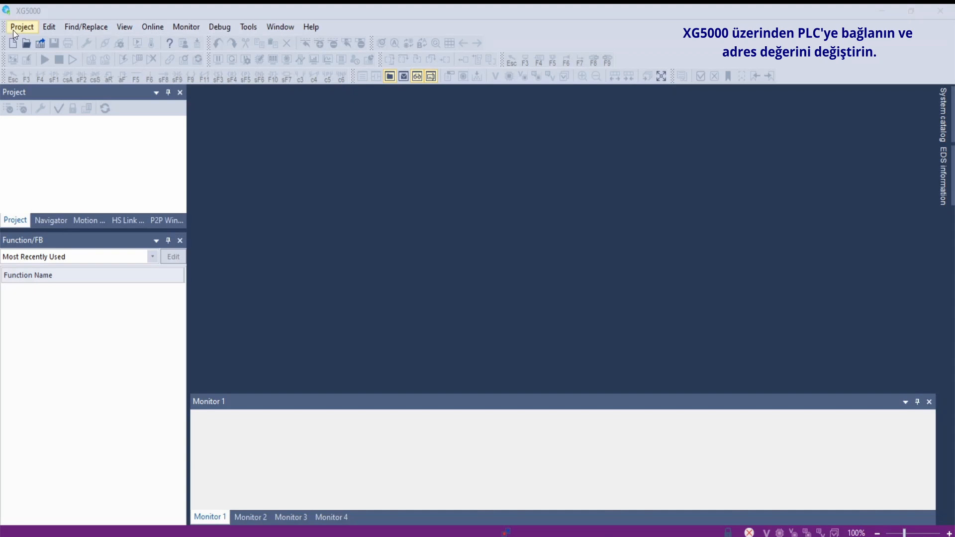
click(13, 30)
click(72, 41)
text(HM)
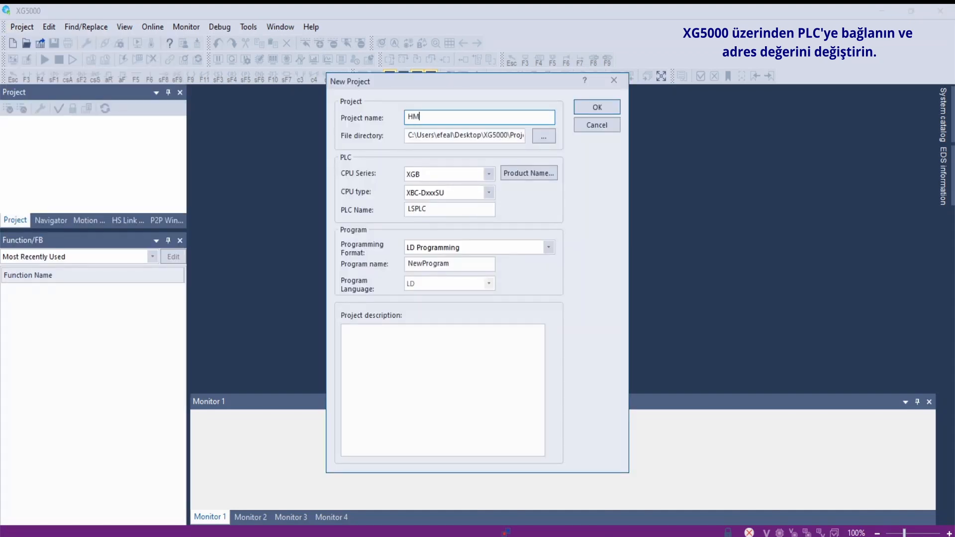
text(I_Sayfa_Degistirme)
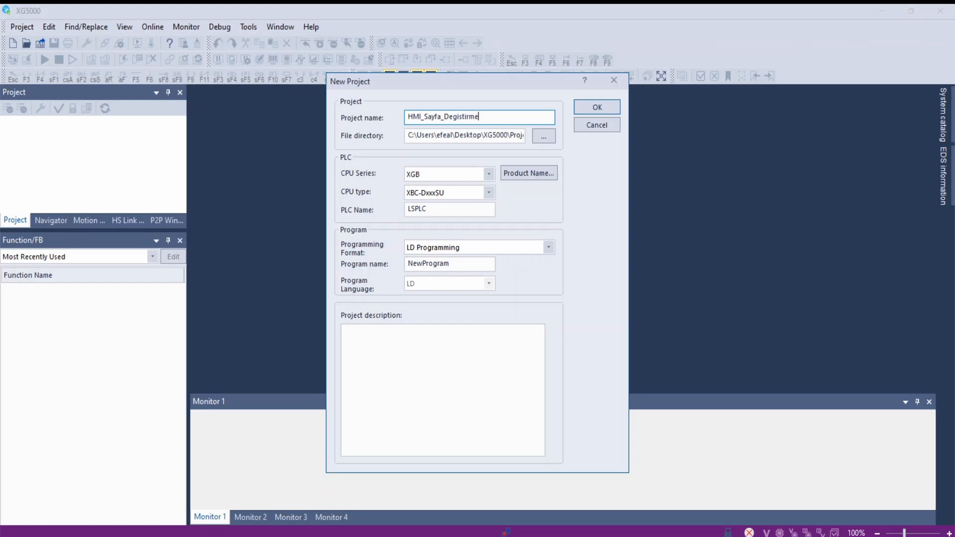
Step: Choose CPU series XGB and CPU type XBC-DxxxSU for the new project and create it
click(455, 175)
click(443, 199)
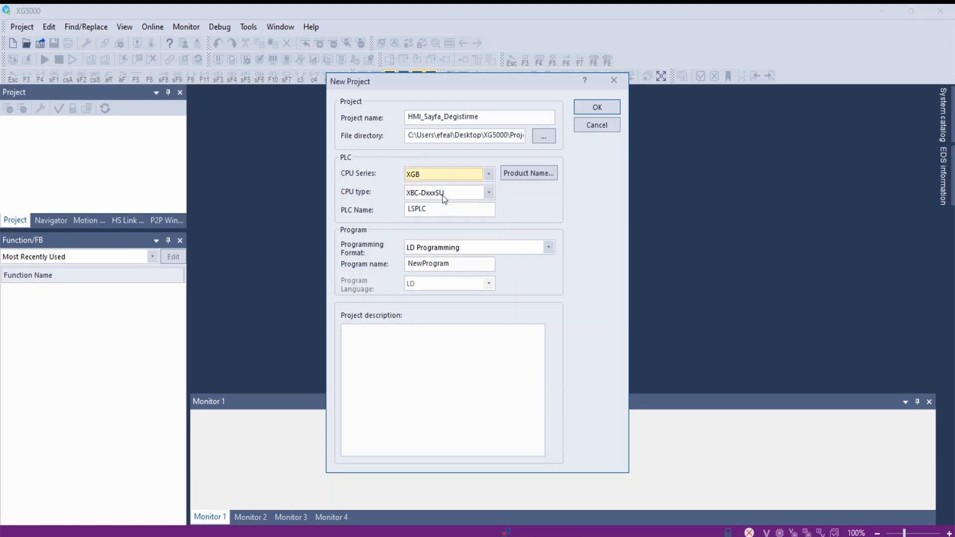
click(443, 192)
click(451, 251)
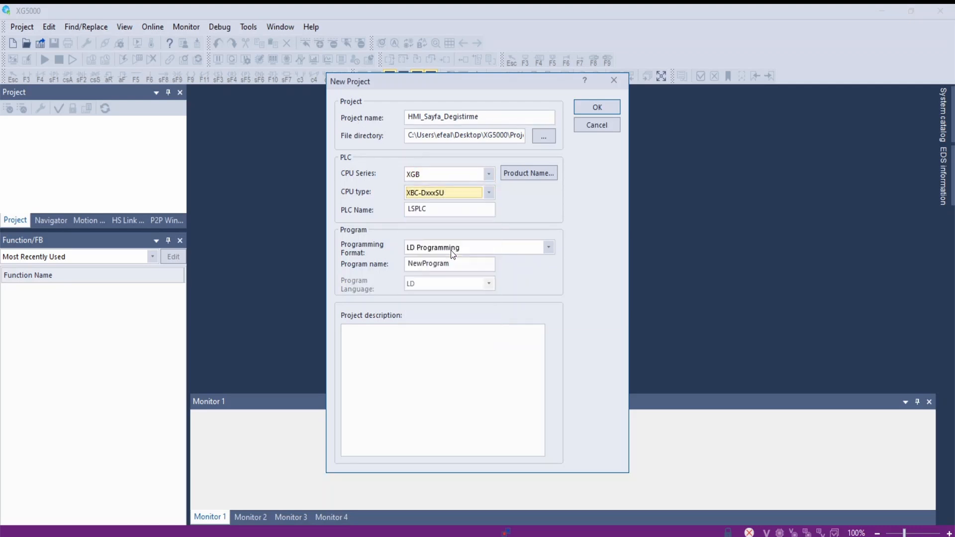
click(586, 107)
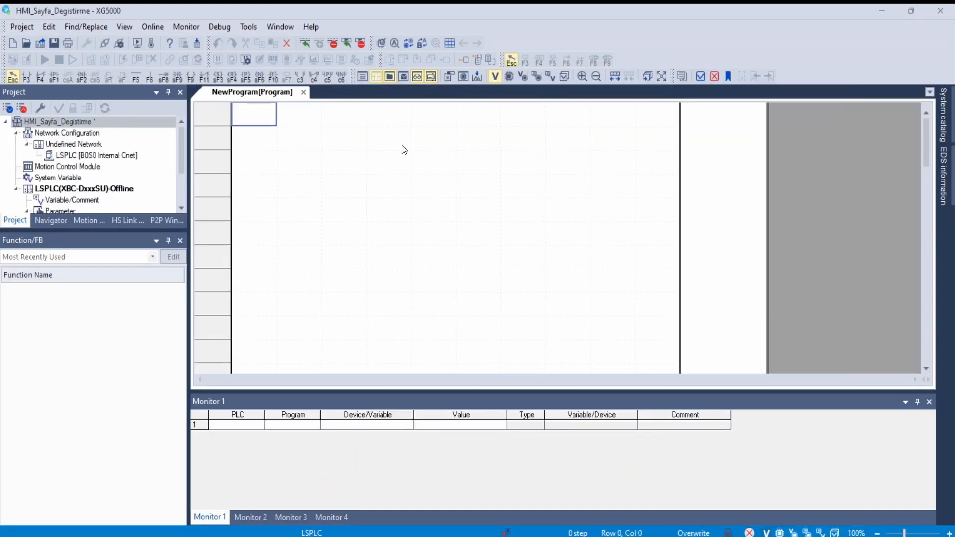
Step: Insert an END instruction in the first rung of the ladder program
key(F10)
text(END)
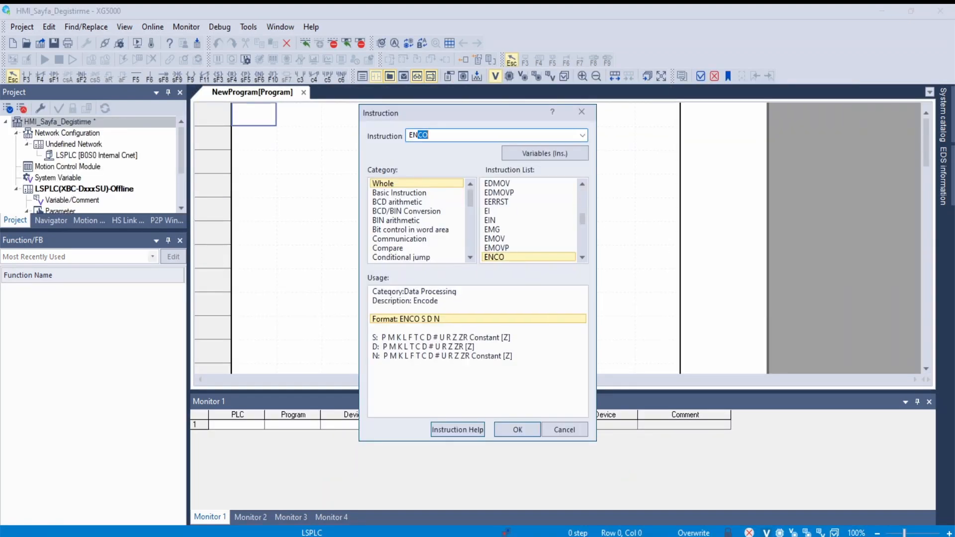
key(Return)
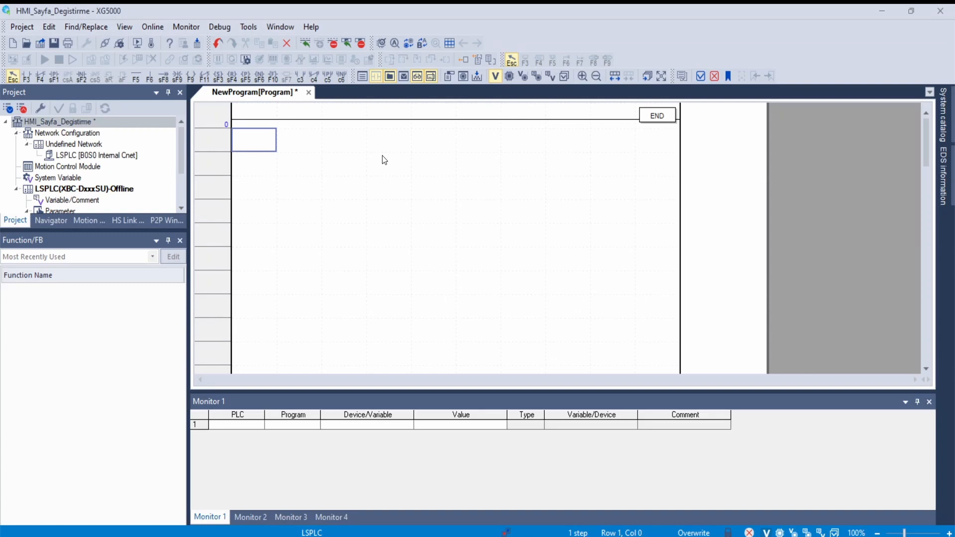
Step: Connect to the PLC, write the project to it and change it to RUN mode
click(106, 44)
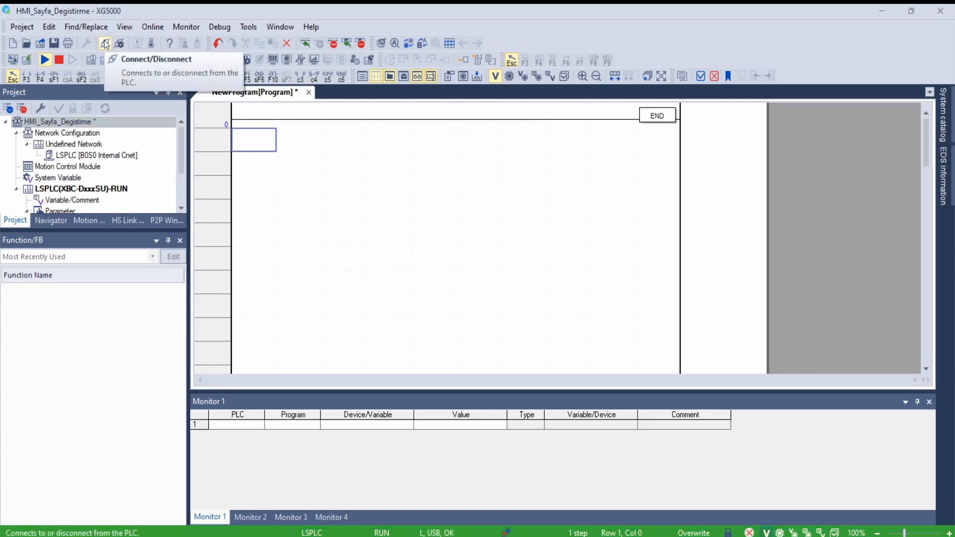
click(28, 60)
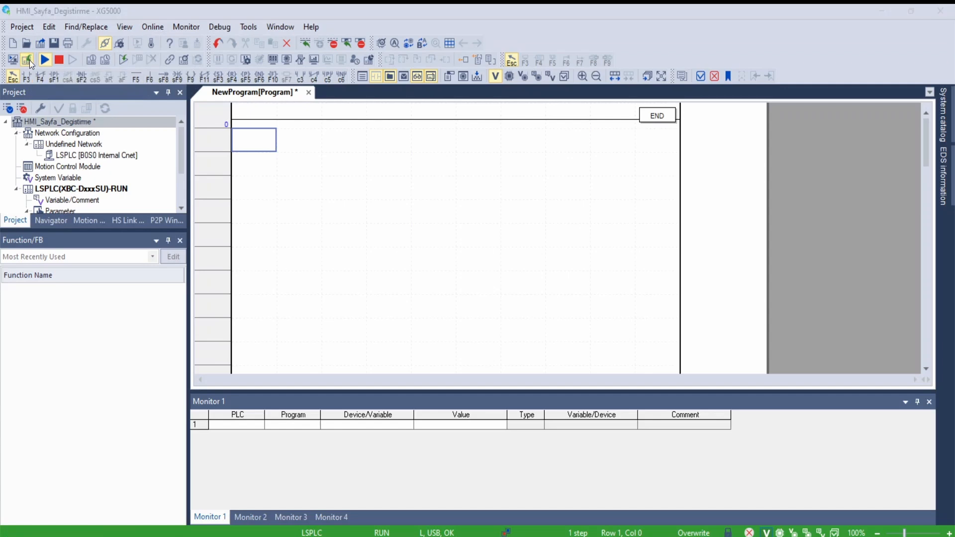
click(603, 155)
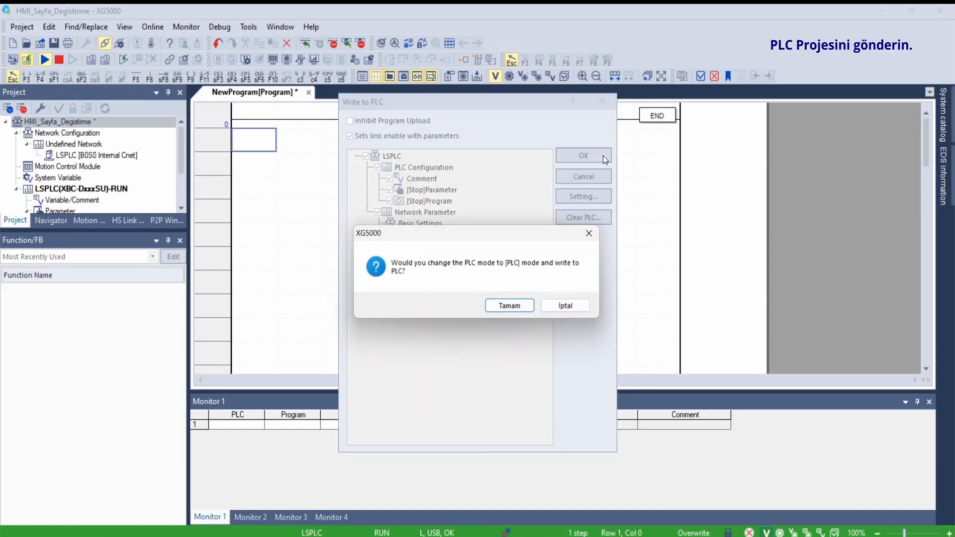
click(514, 308)
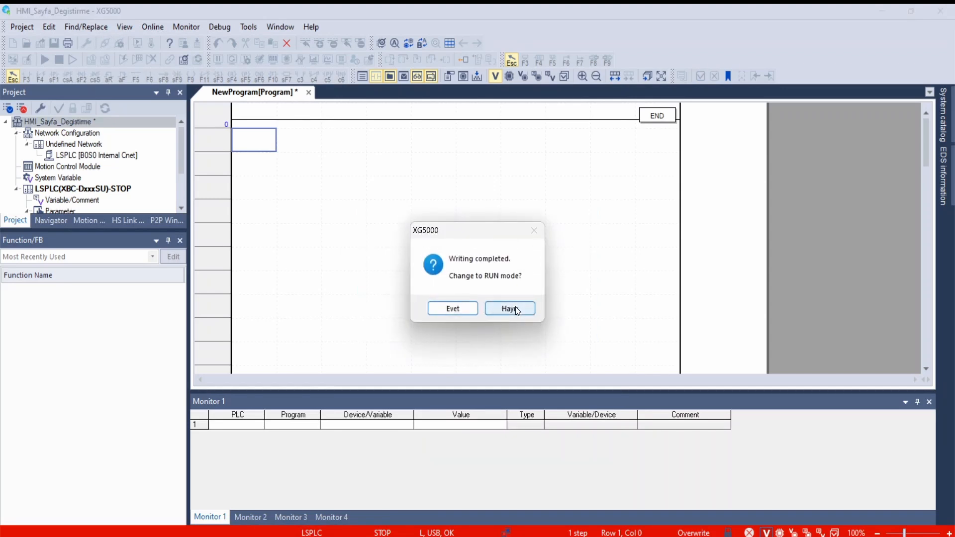
click(453, 308)
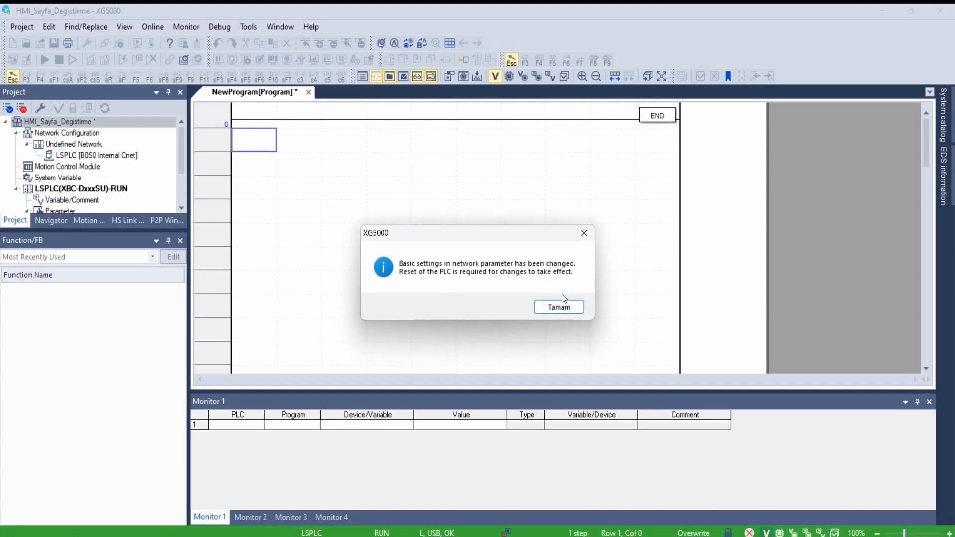
click(565, 305)
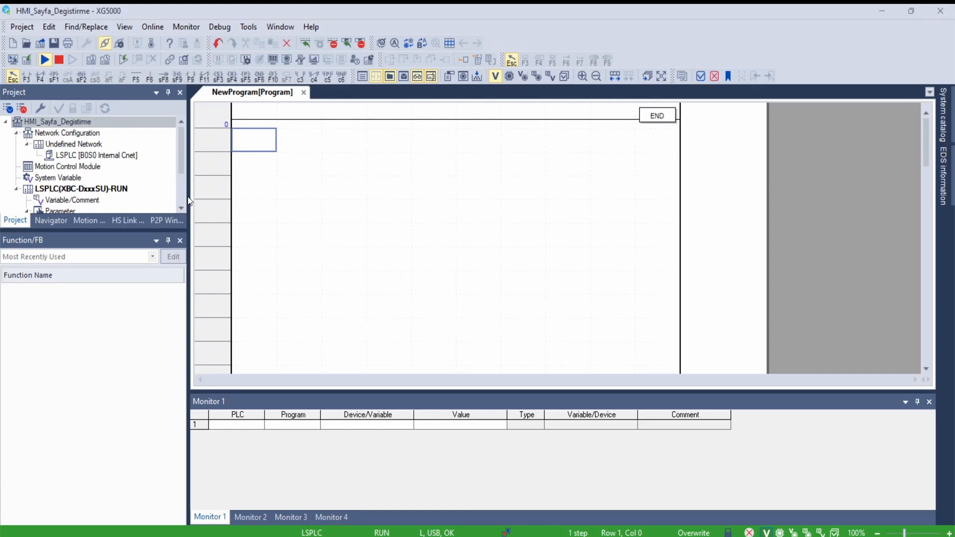
Step: Start monitoring and add devices D0 and D1 to the Monitor 1 table
click(13, 59)
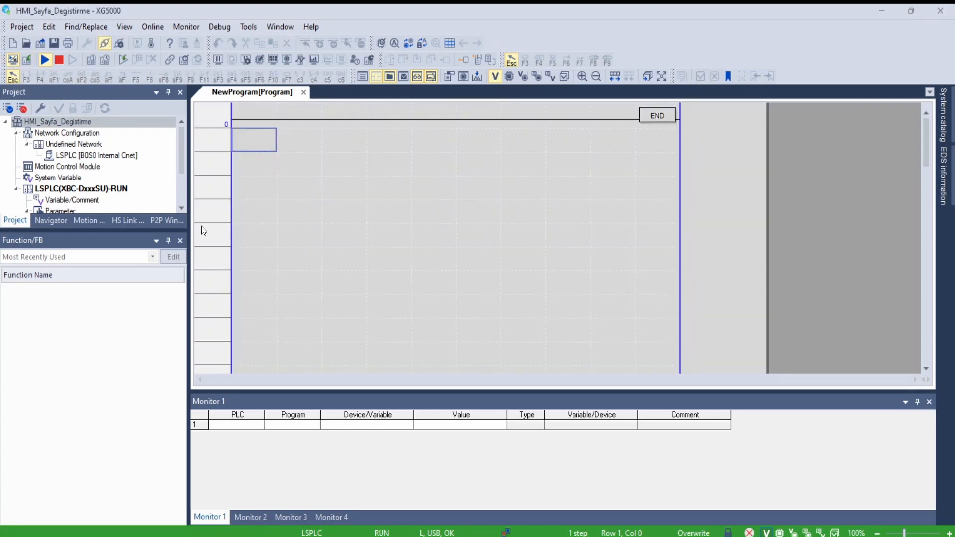
click(373, 425)
text(d0)
key(Return)
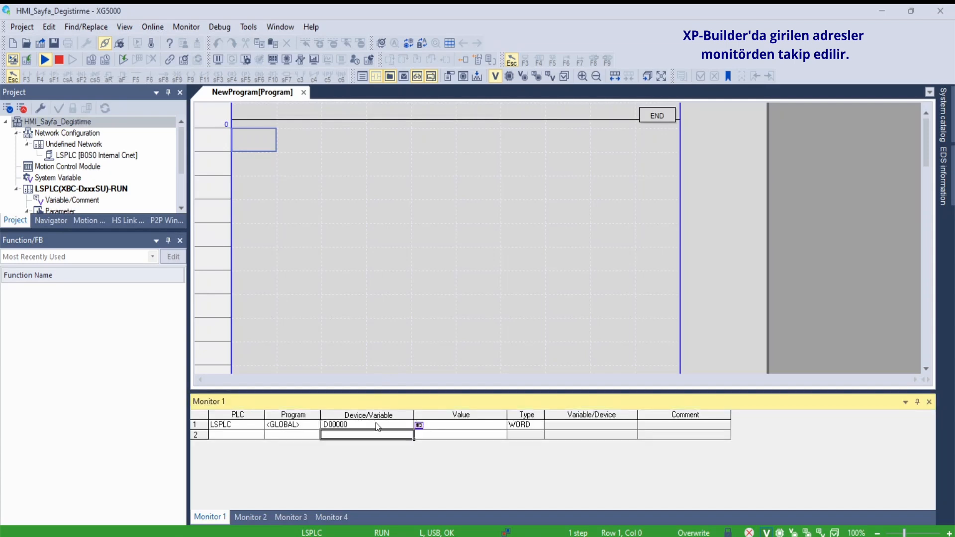
text(d1)
key(Return)
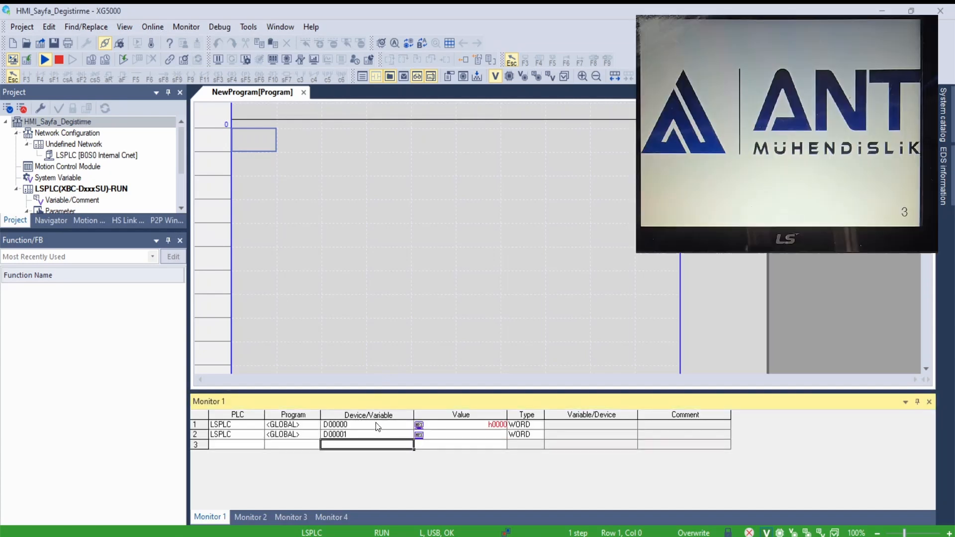
Step: Display the monitored device values as signed decimals
click(489, 414)
right_click(489, 416)
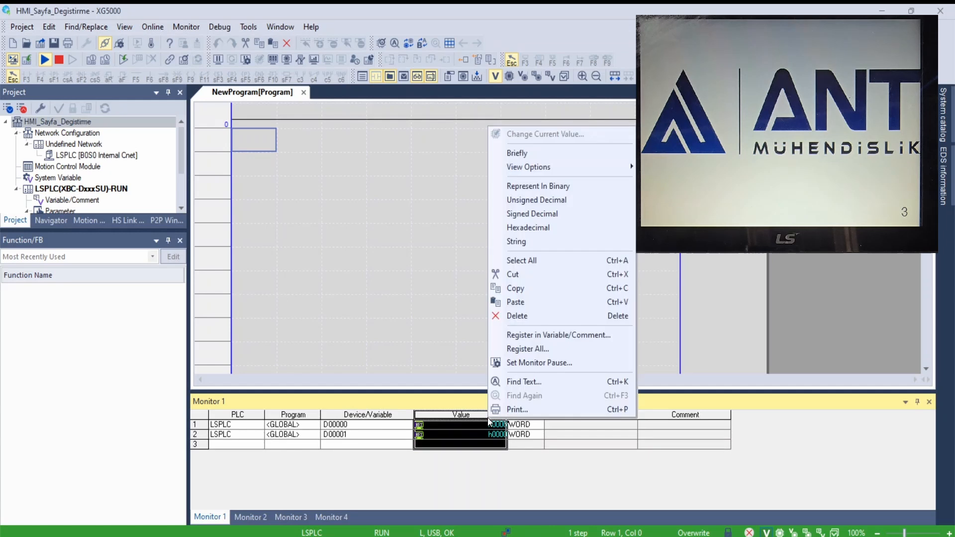
click(551, 215)
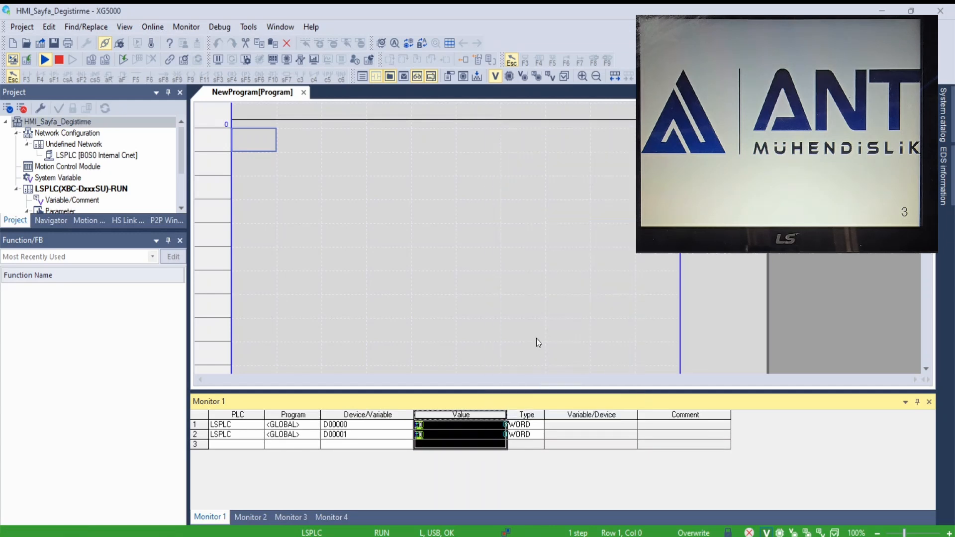
Step: Test page changing on the HMI by writing 1, 2 and 3 in turn to device D00000
click(493, 426)
double_click(495, 427)
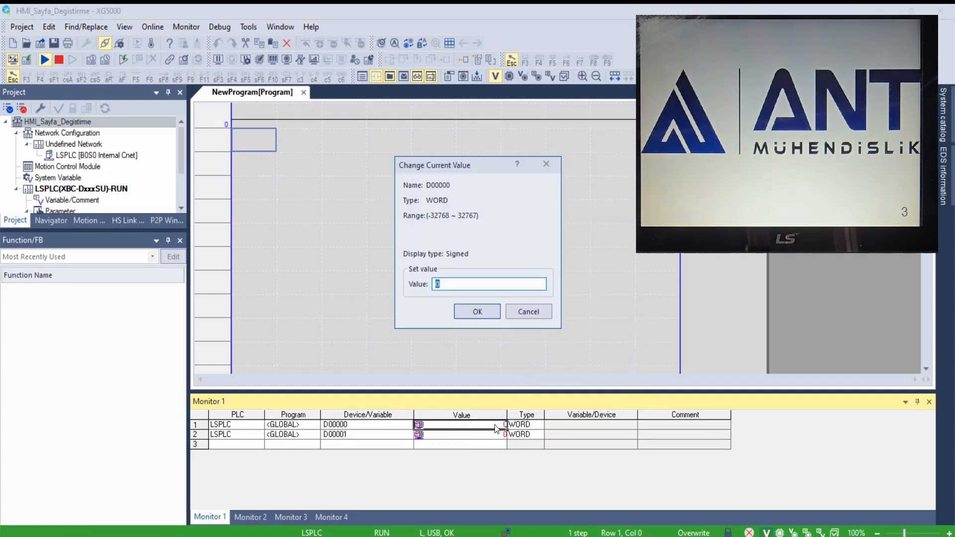
text(1)
key(Return)
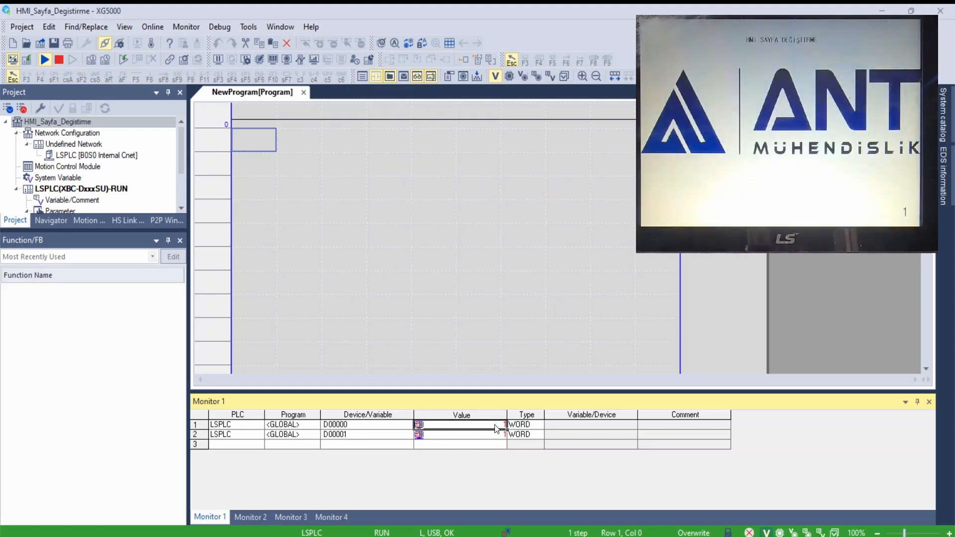
double_click(494, 427)
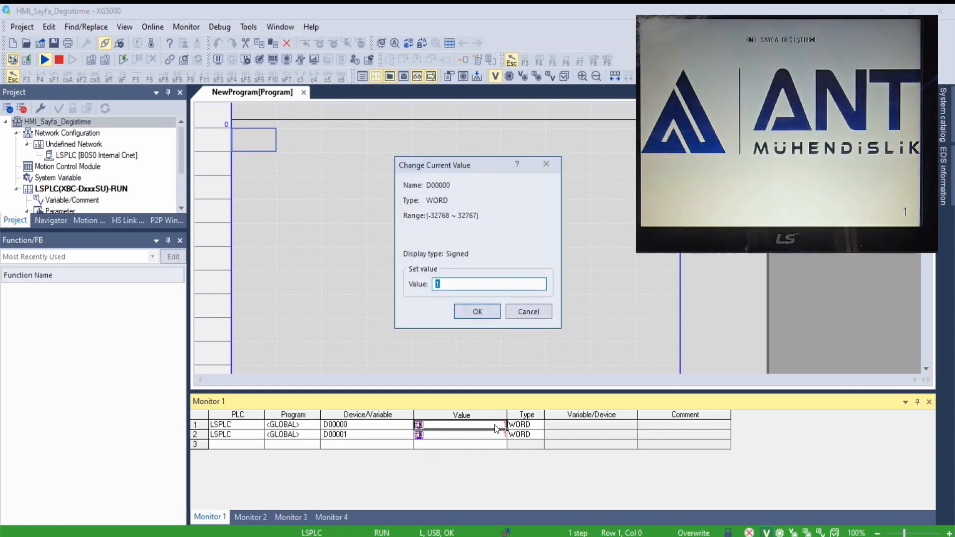
text(2)
key(Return)
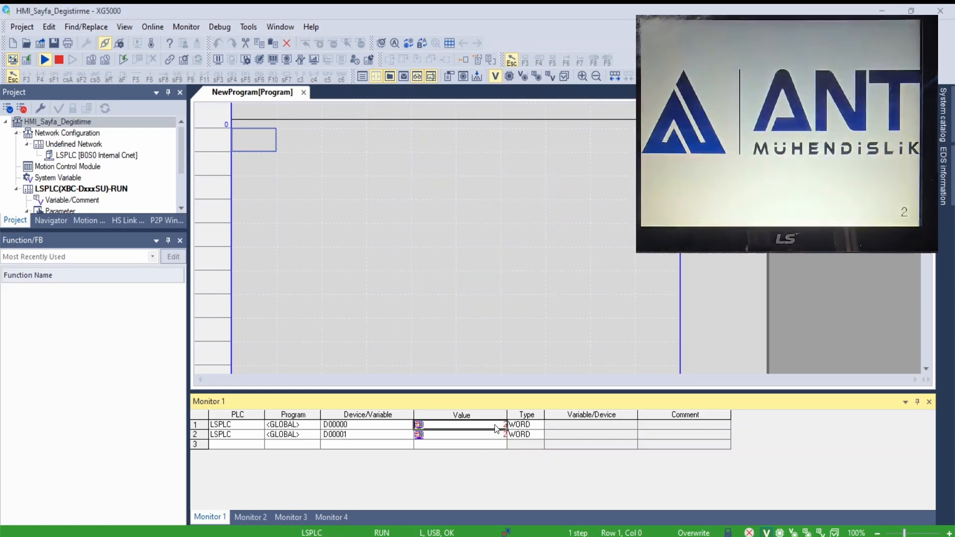
double_click(494, 427)
text(3)
key(Return)
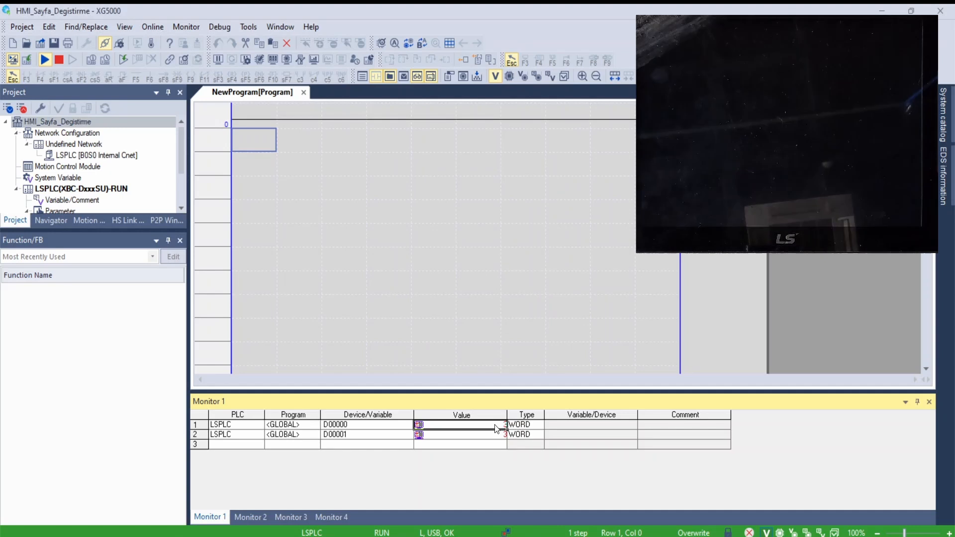
Step: Try the screen numbers 4 and 5 in device D00000, for which no base screens exist
double_click(495, 427)
key(Return)
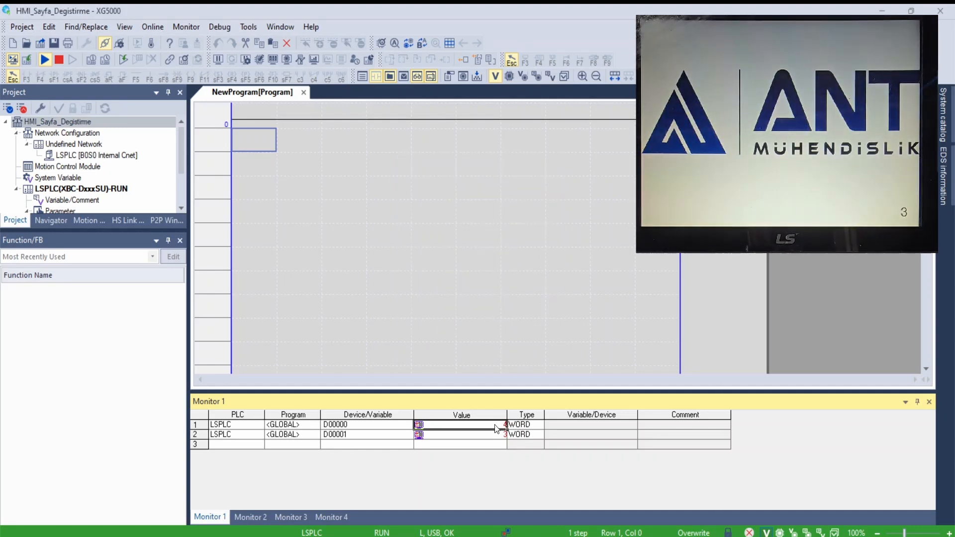
double_click(496, 426)
text(5)
key(Return)
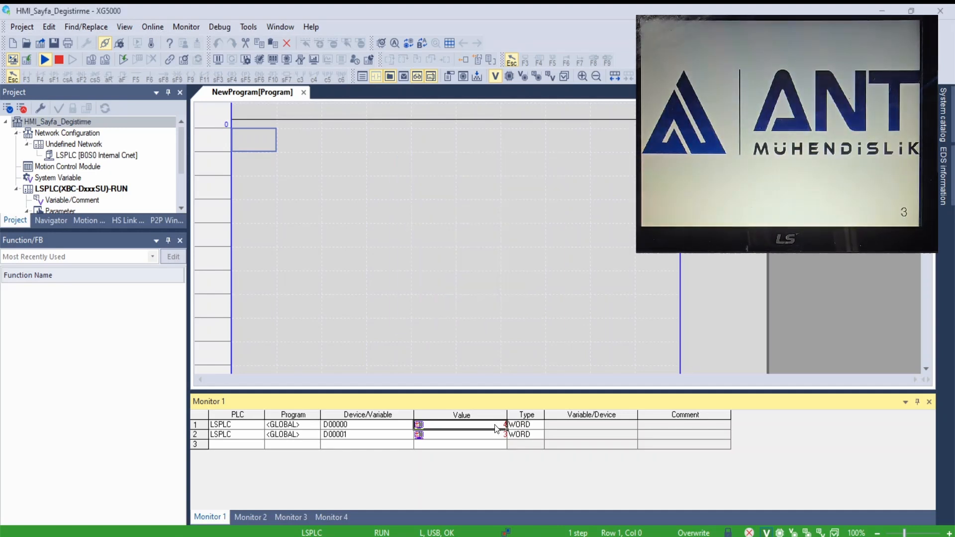